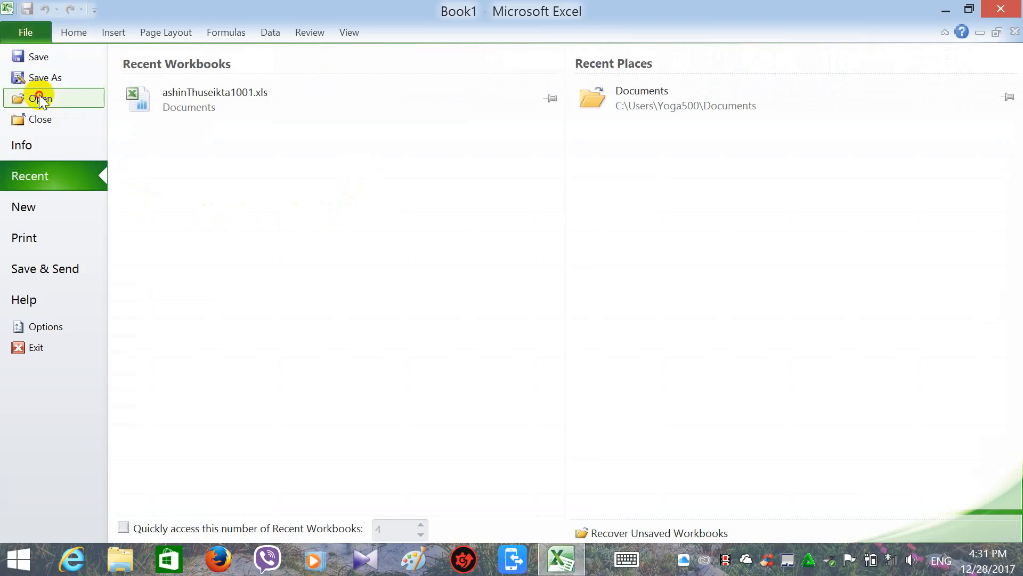
Open ashinThuseikta1001.xls from Documents, entering the open and write-access passwords.
click(40, 97)
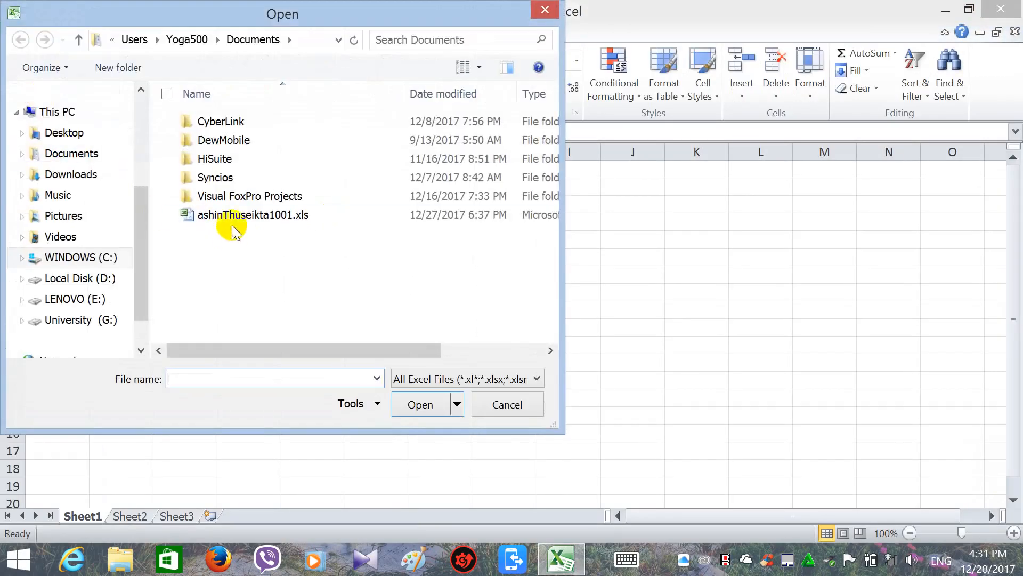
click(212, 218)
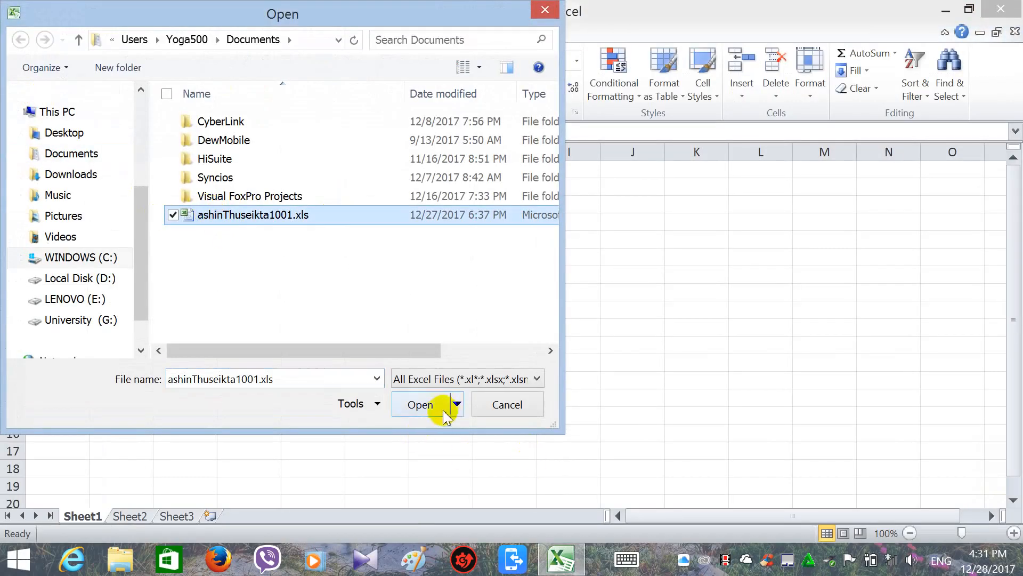
click(426, 405)
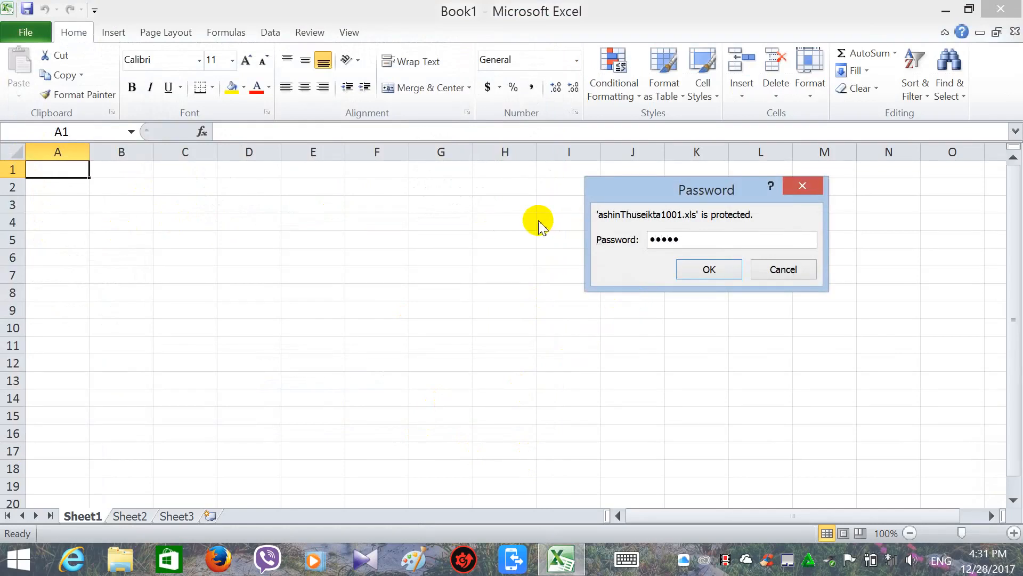
key(Return)
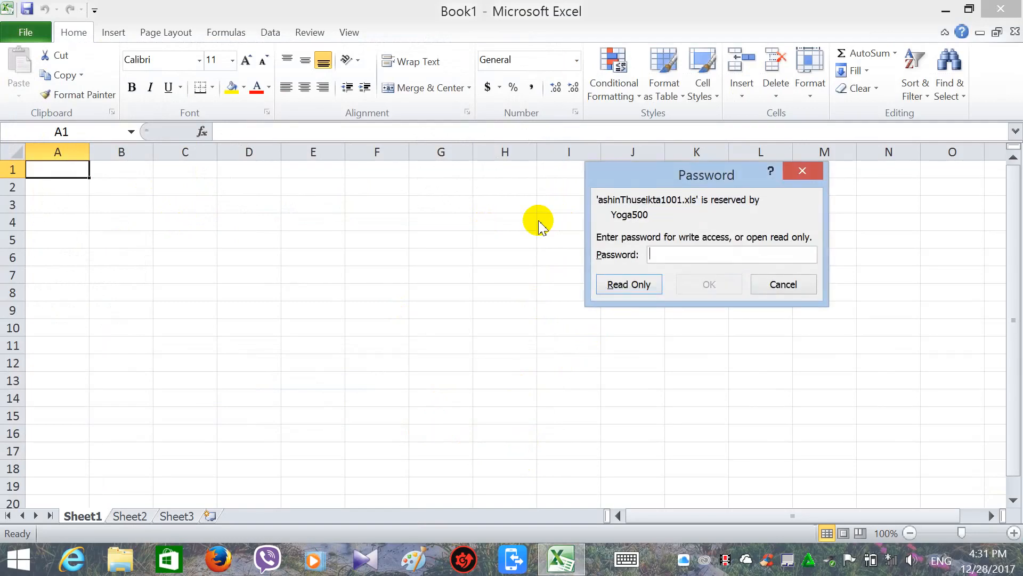
text(1)
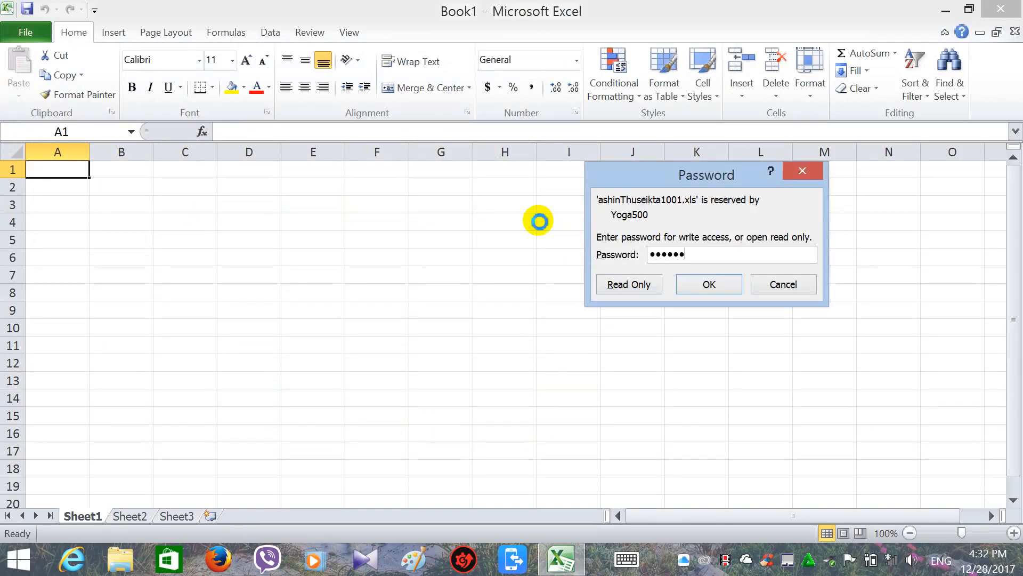
key(Return)
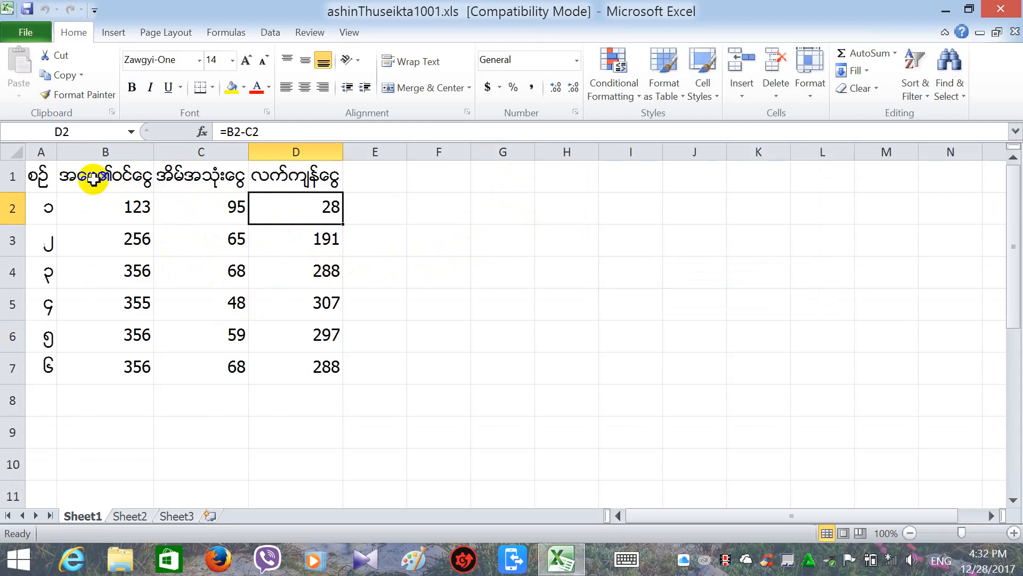
Replace the B1 header with the Myanmar father's-income text 'အေဖ၏ဝင'.
click(114, 179)
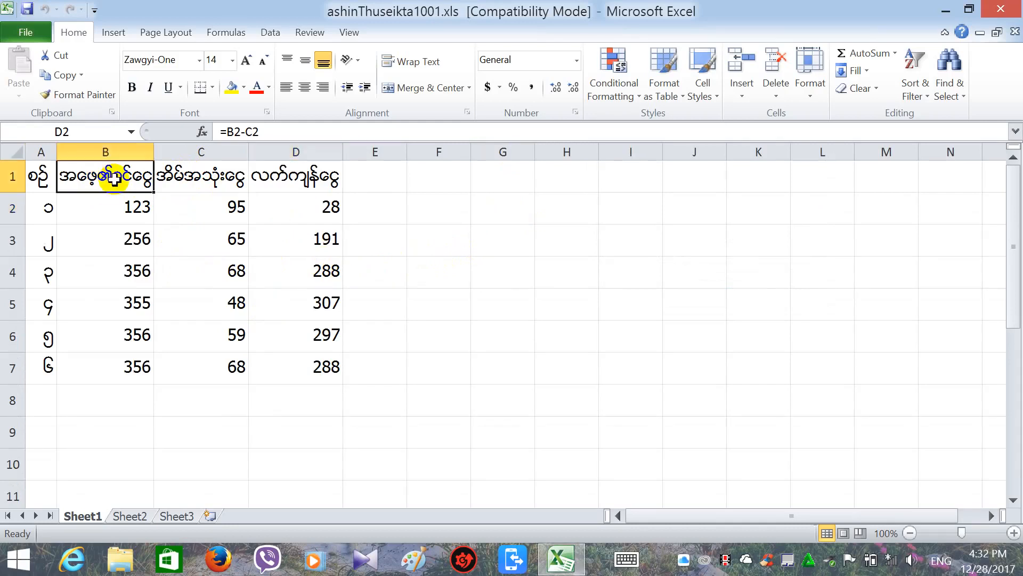
text(အဖေ၏)
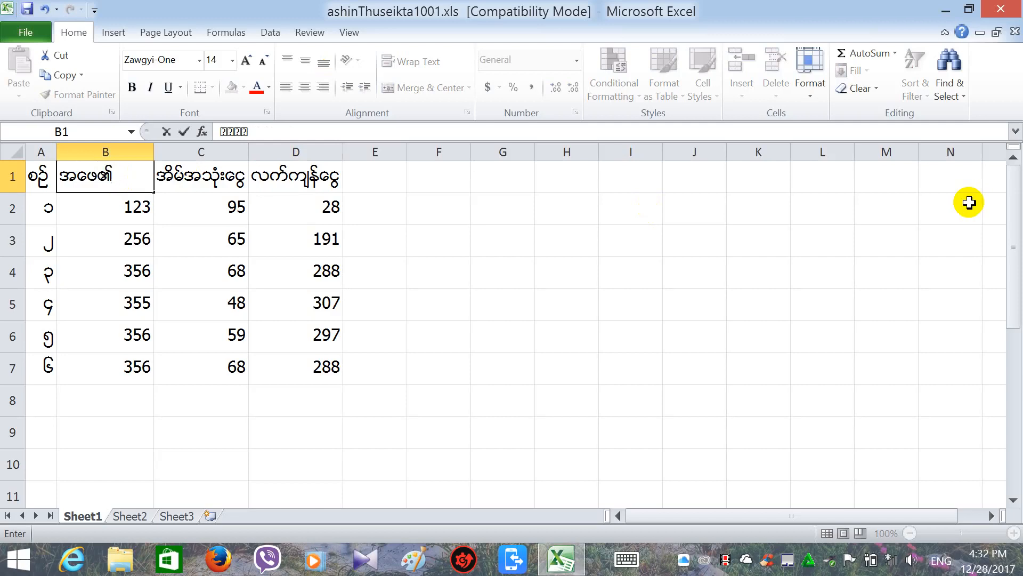
text(ေဖ၏ဝင္ေငြ)
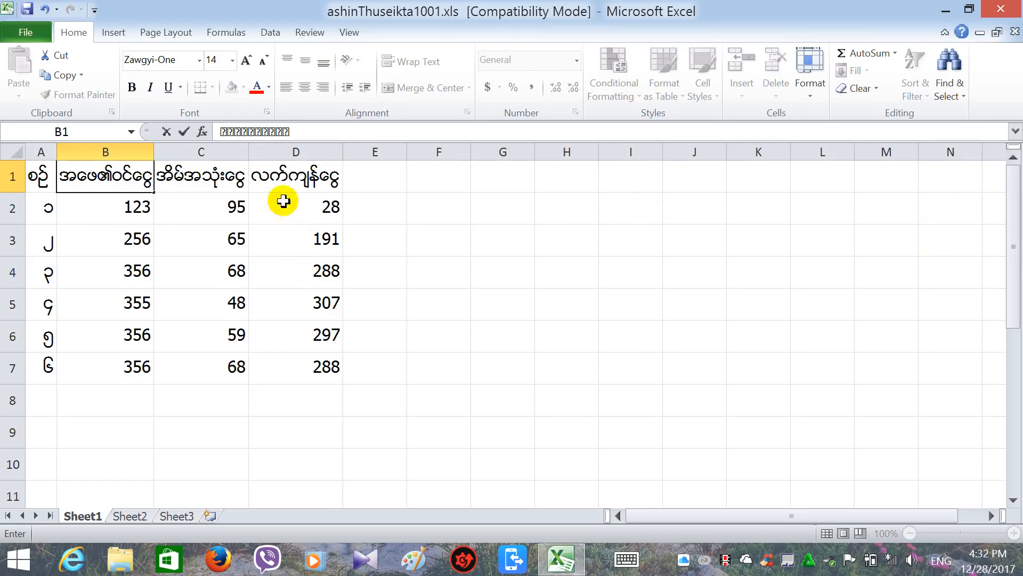
click(189, 184)
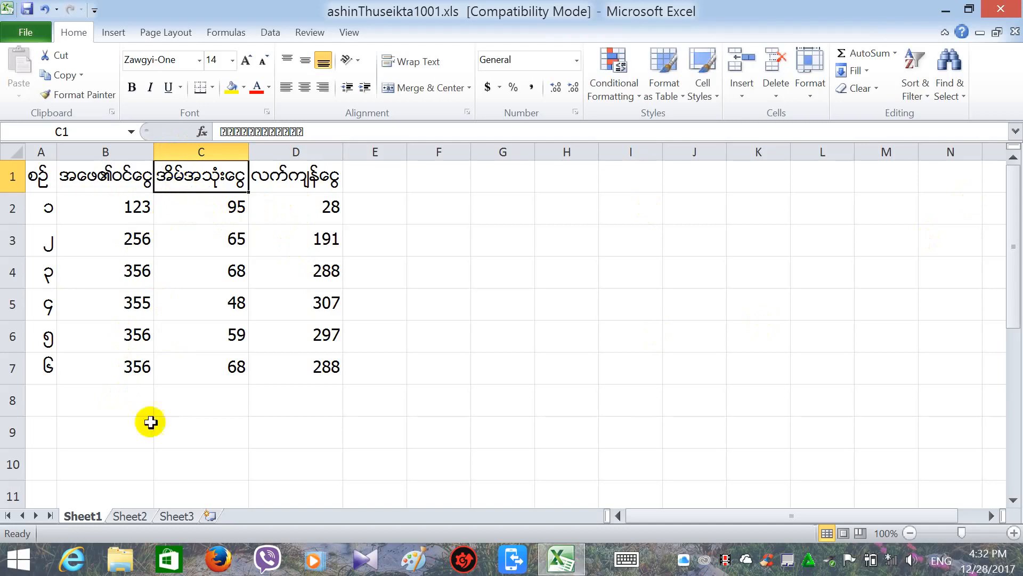
click(206, 153)
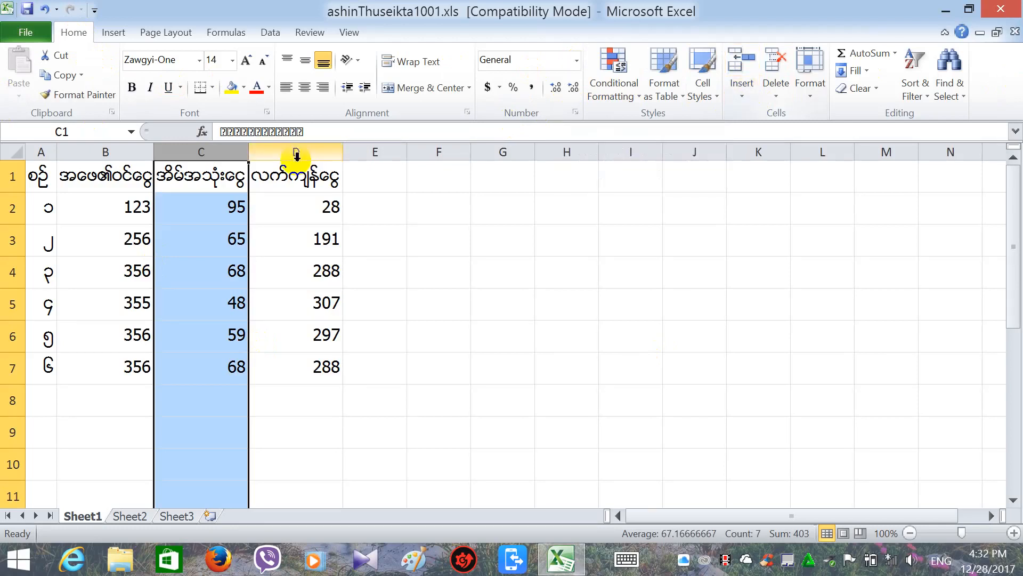
Insert an empty column C and head it 'အမေ၏ဝင်ငေ' for mother's income.
right_click(212, 154)
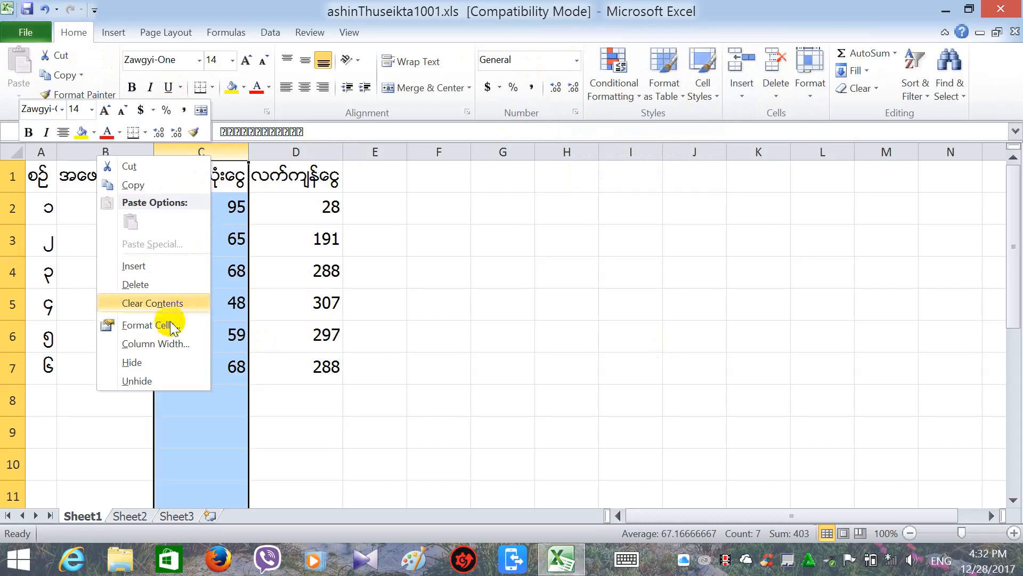
click(149, 267)
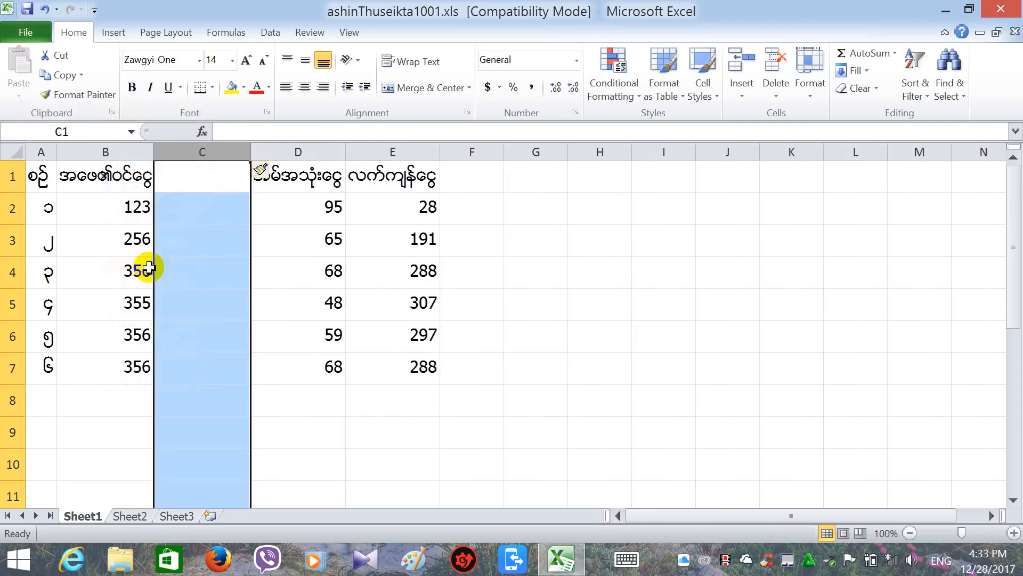
click(274, 240)
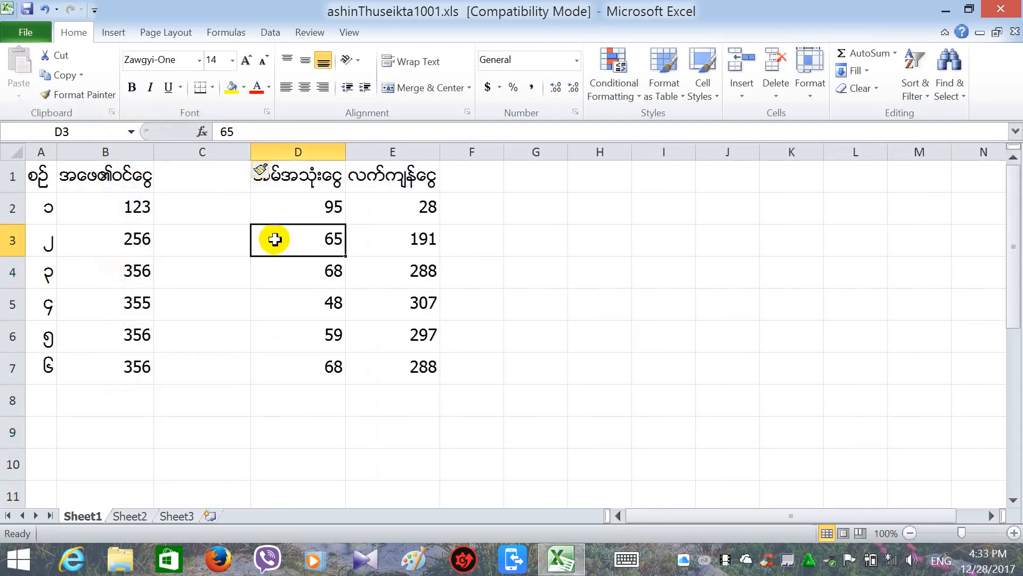
click(220, 188)
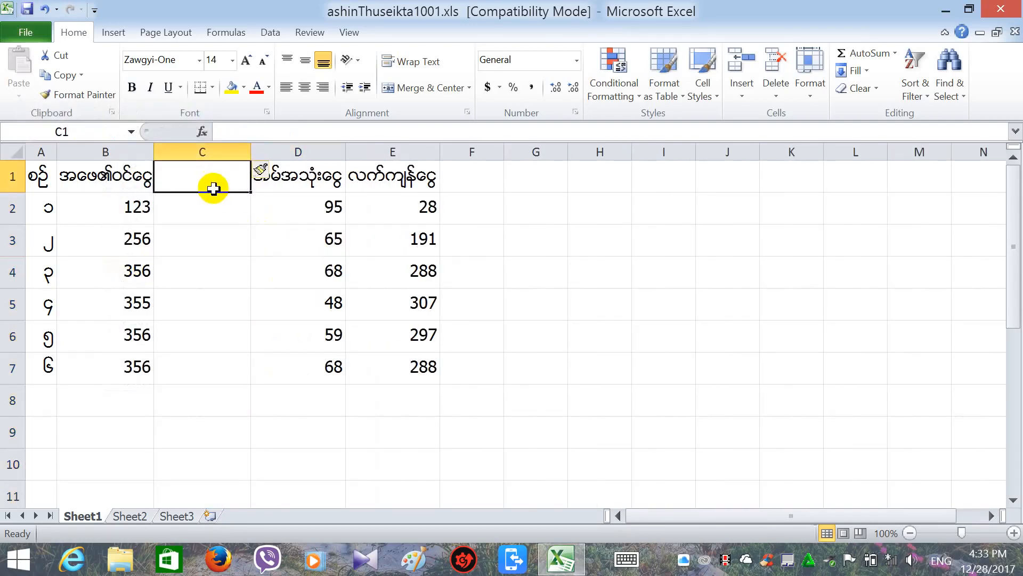
text(အမေ)
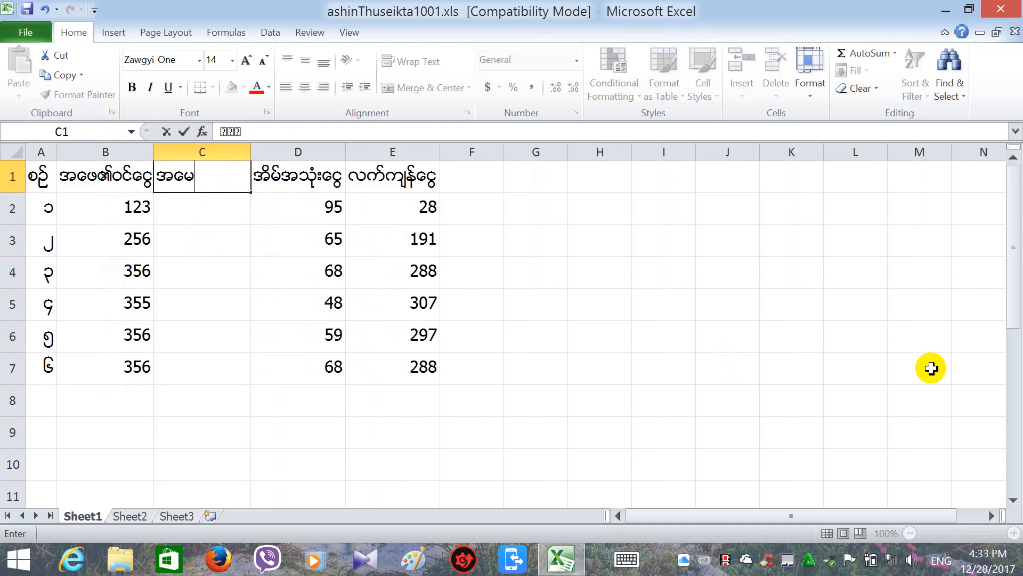
text(၏ဝင)
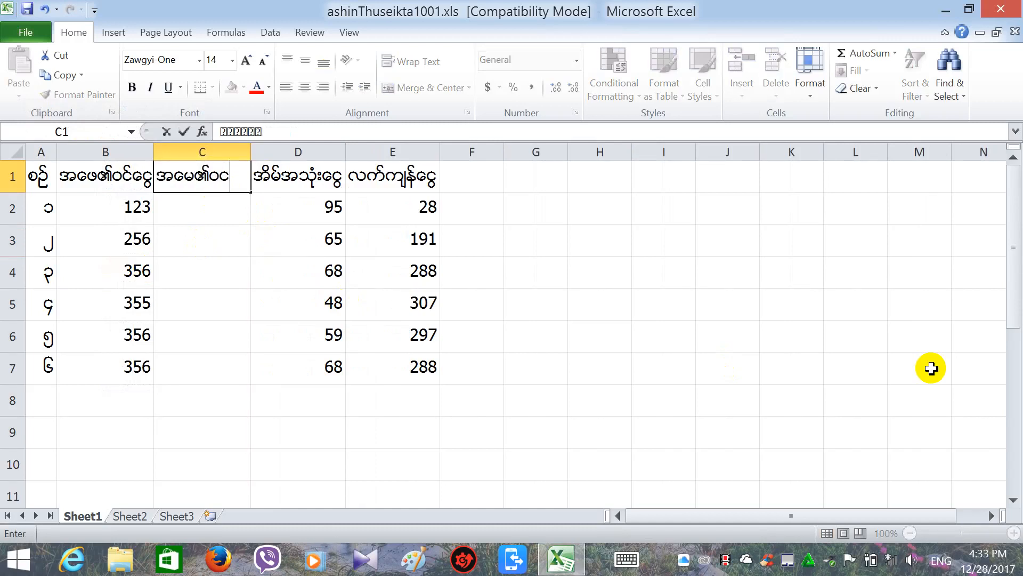
text(်ငေ)
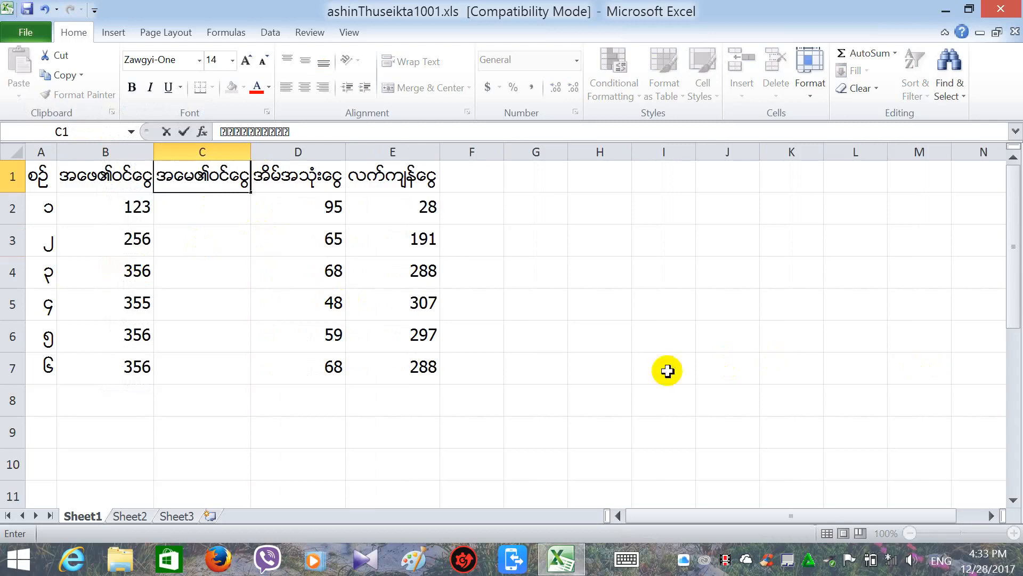
Enter 100, 120, 130, 120, 140 and 134 into cells C2 to C7.
click(209, 217)
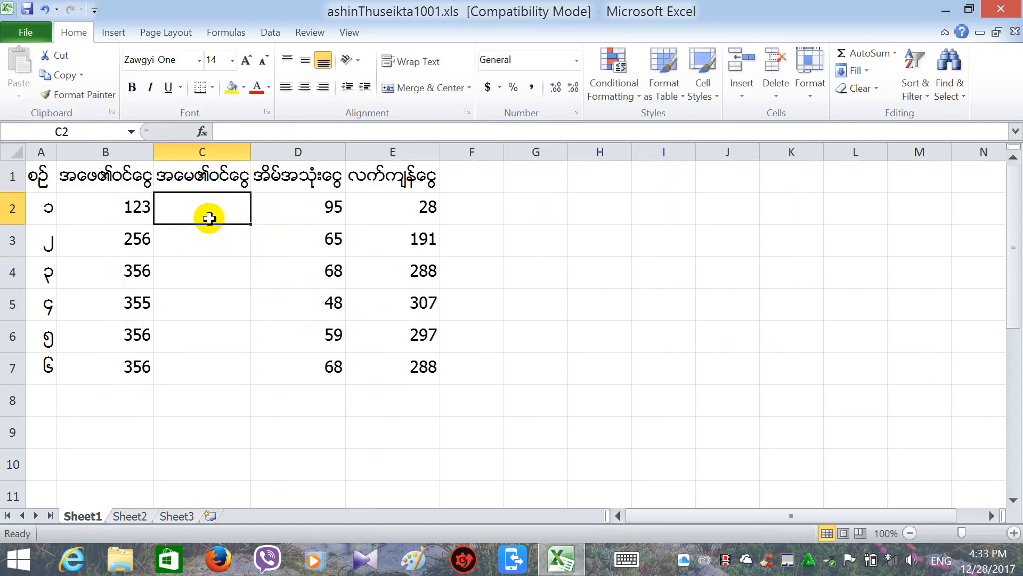
text(100)
key(Return)
text(12)
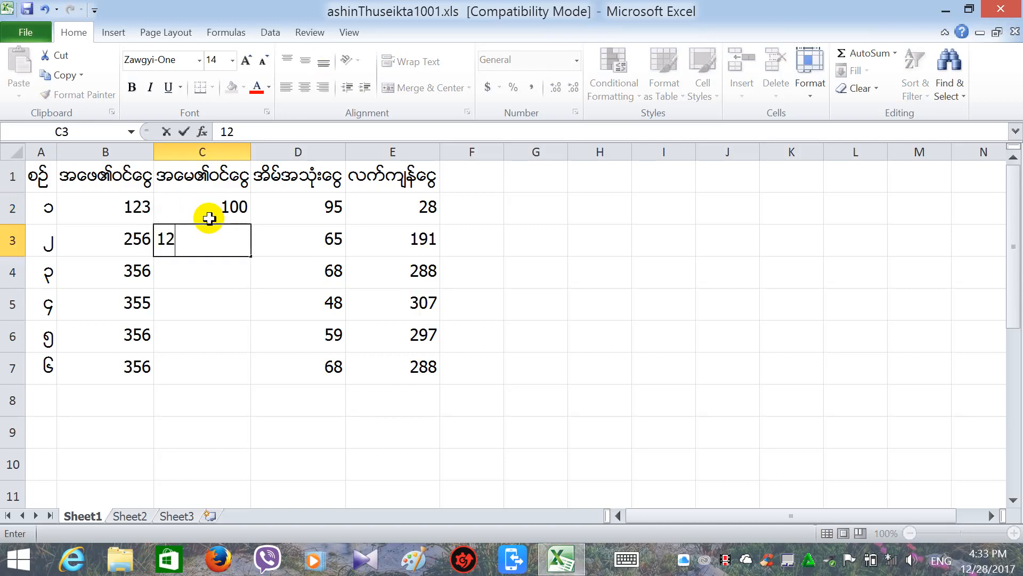
text(0)
key(Return)
text(130)
key(Return)
text(1)
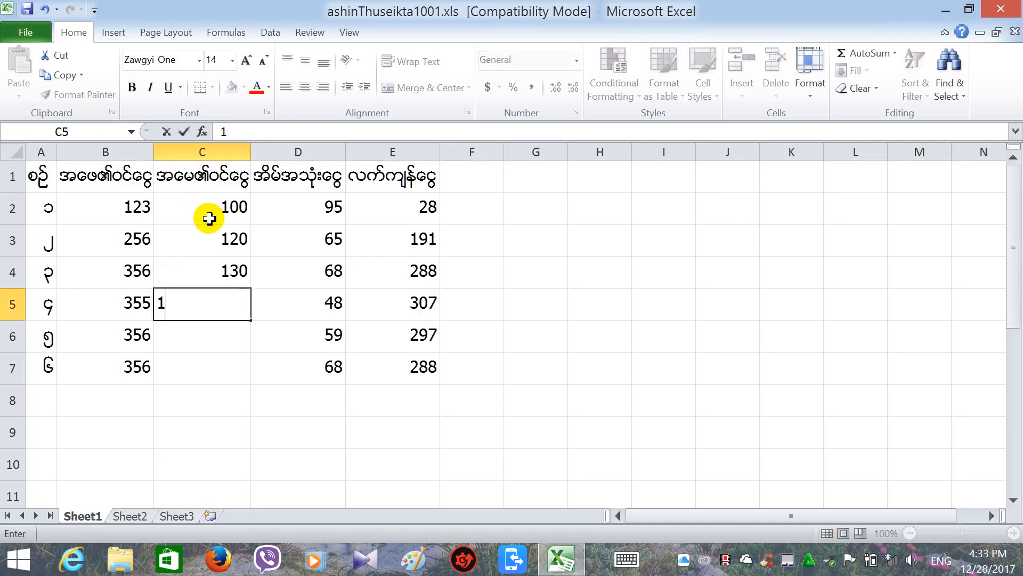
text(20)
key(Return)
text(140)
key(Return)
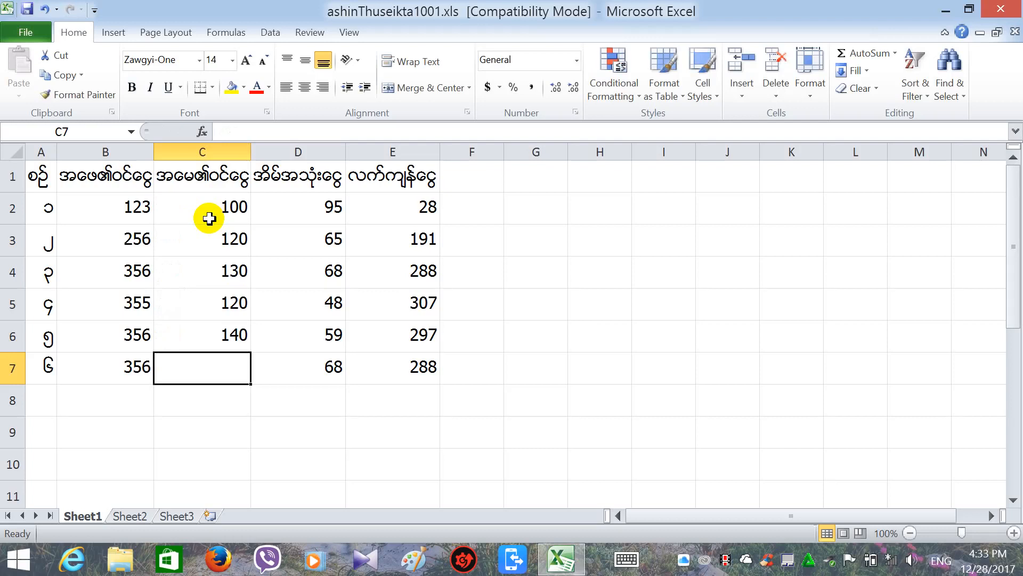
text(134)
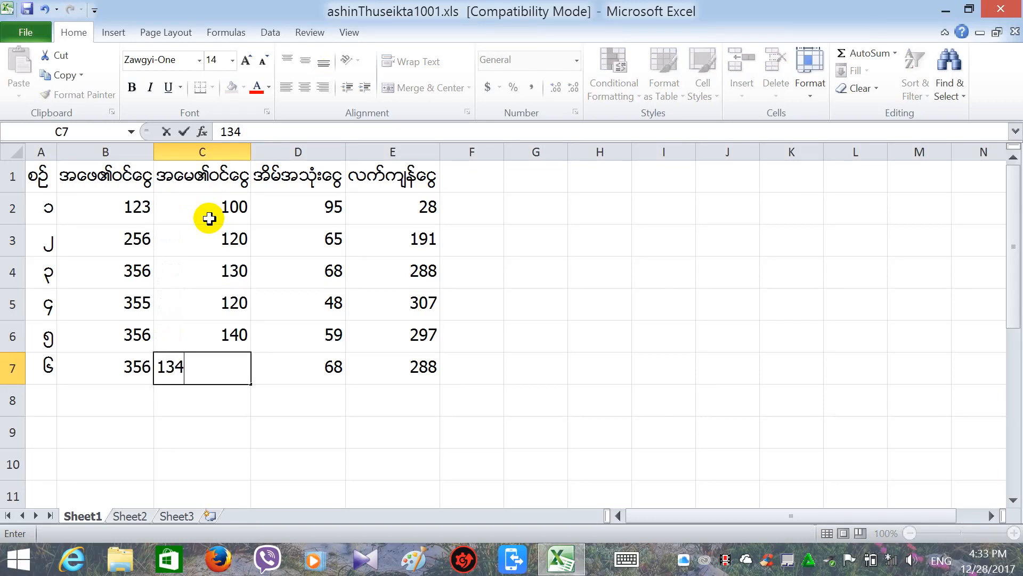
key(Return)
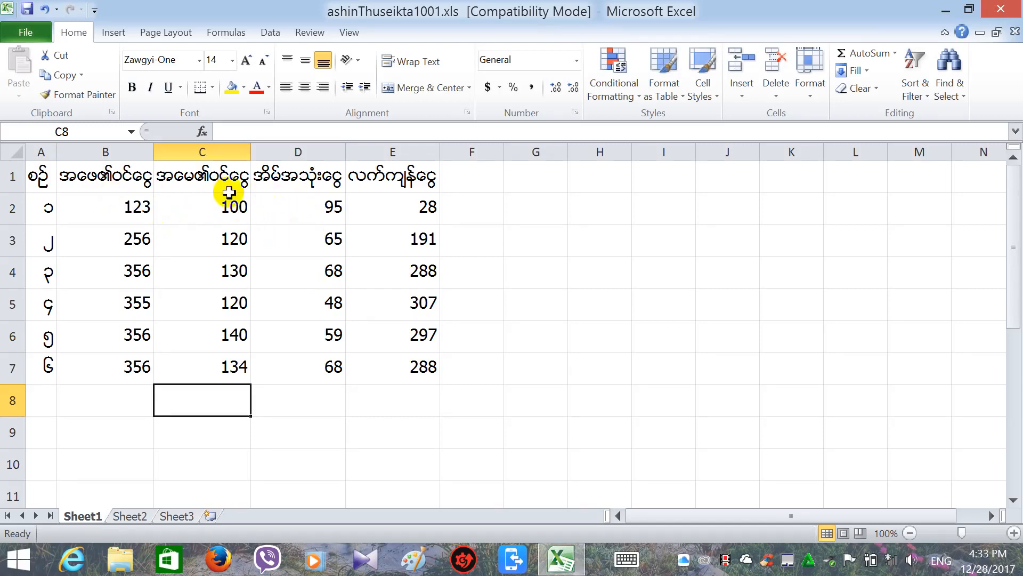
Insert another empty column D and head it 'စုစုေပါင္းဝင္ေင' for total income.
click(270, 157)
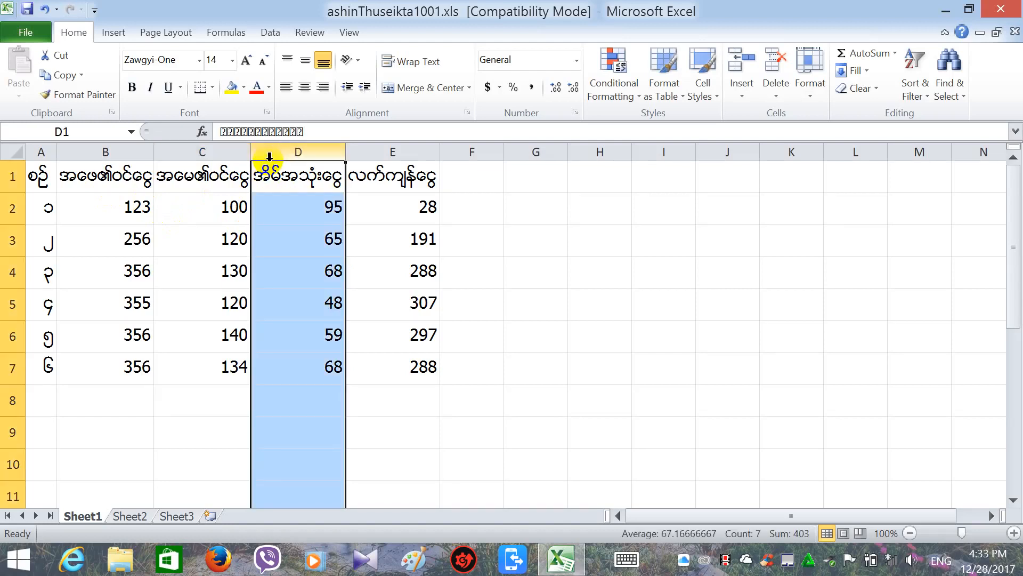
right_click(269, 158)
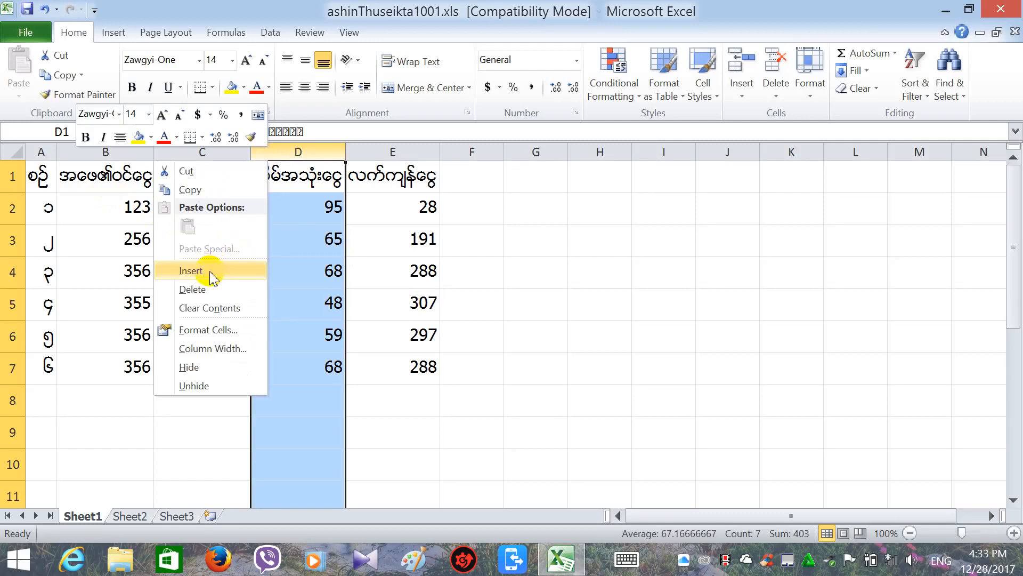
click(307, 144)
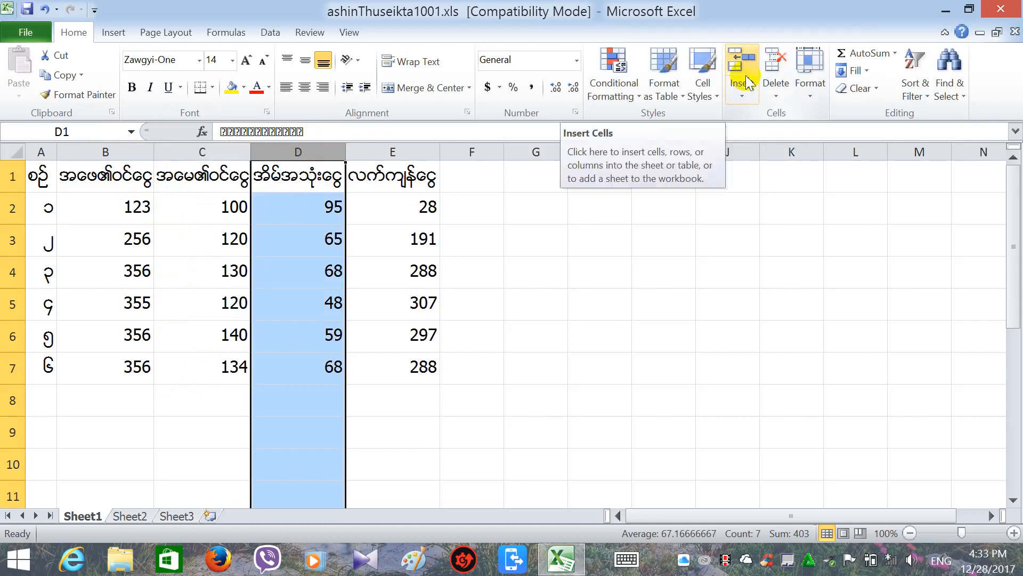
click(741, 96)
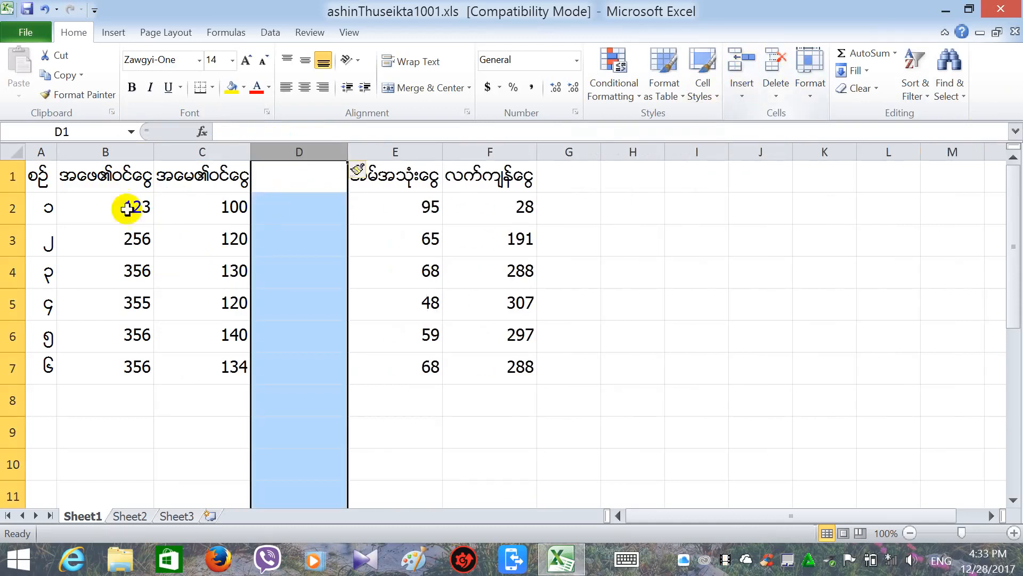
click(286, 176)
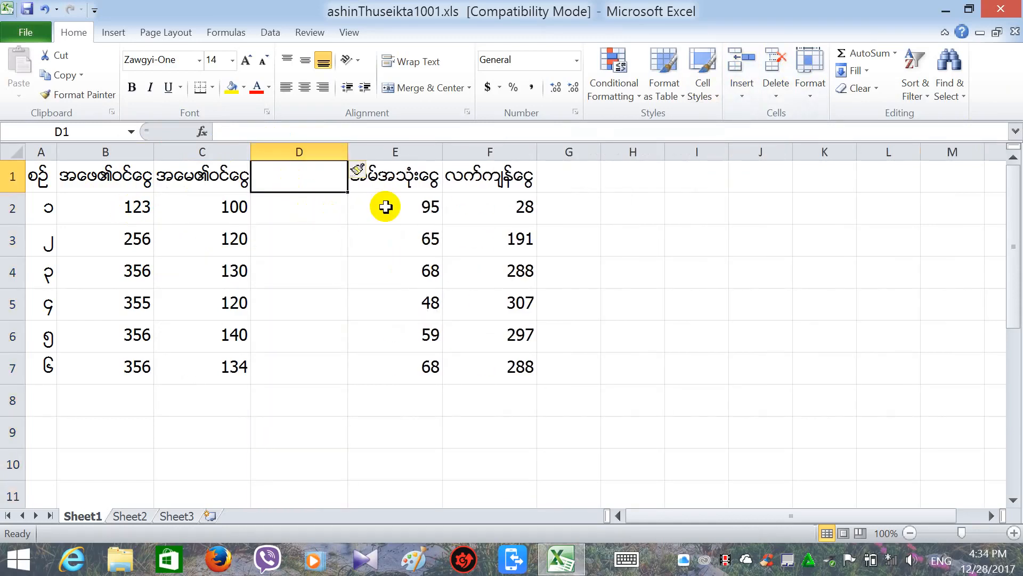
text(စုစုေ)
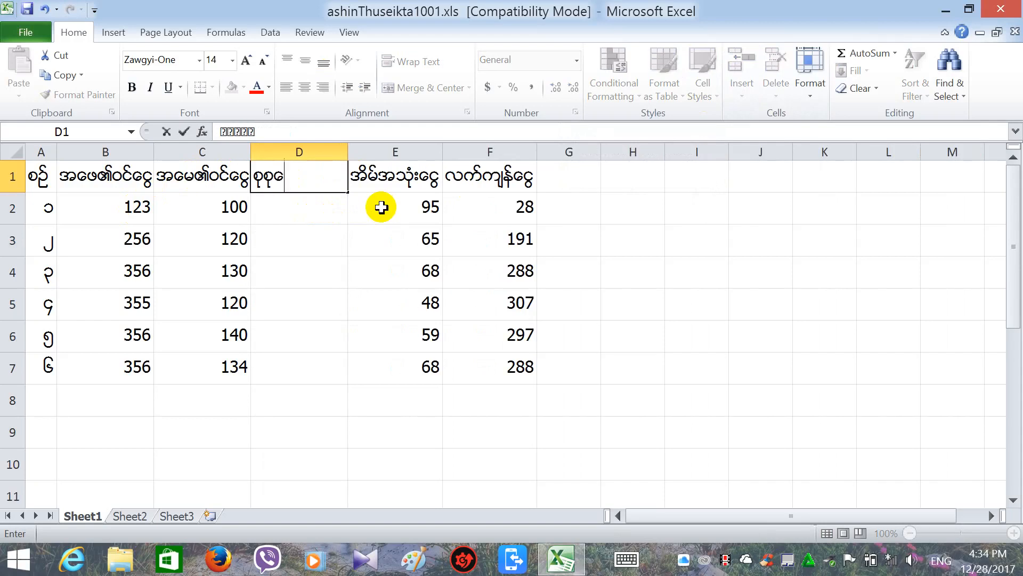
text(ပါင္းဝင္ေငြ)
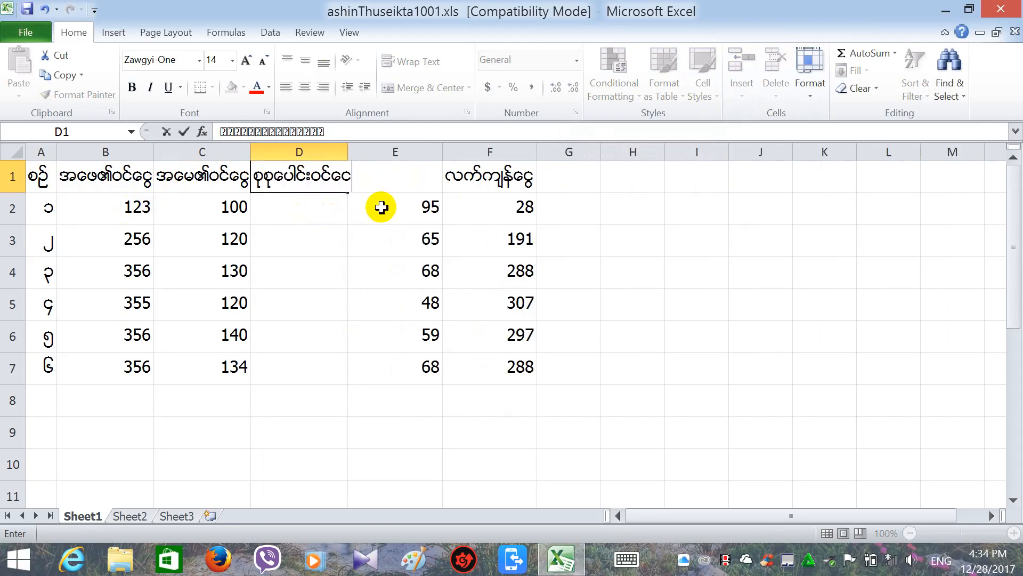
Commit the D1 total-income header and widen column D so it fits.
click(329, 233)
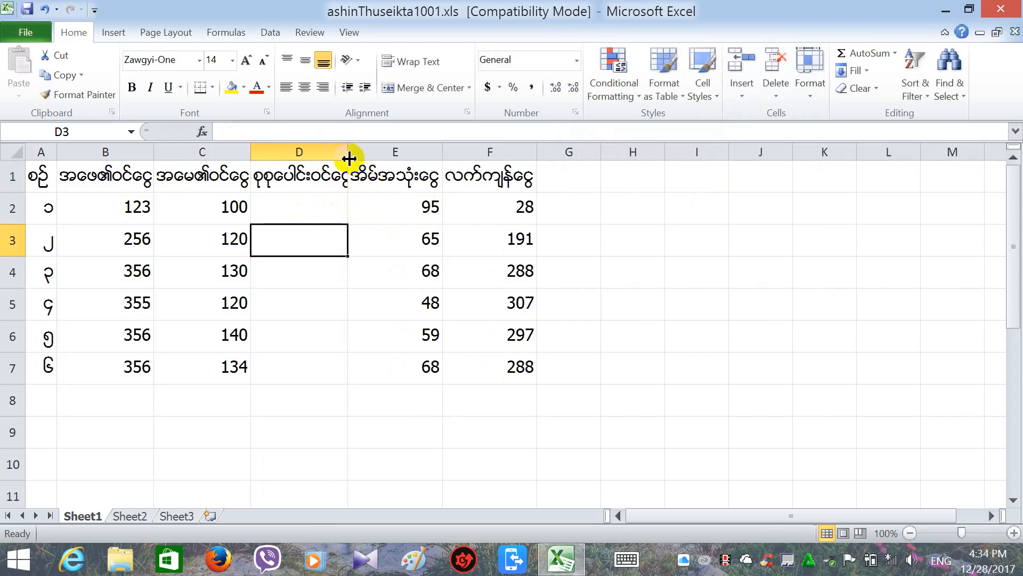
drag(349, 158, 358, 157)
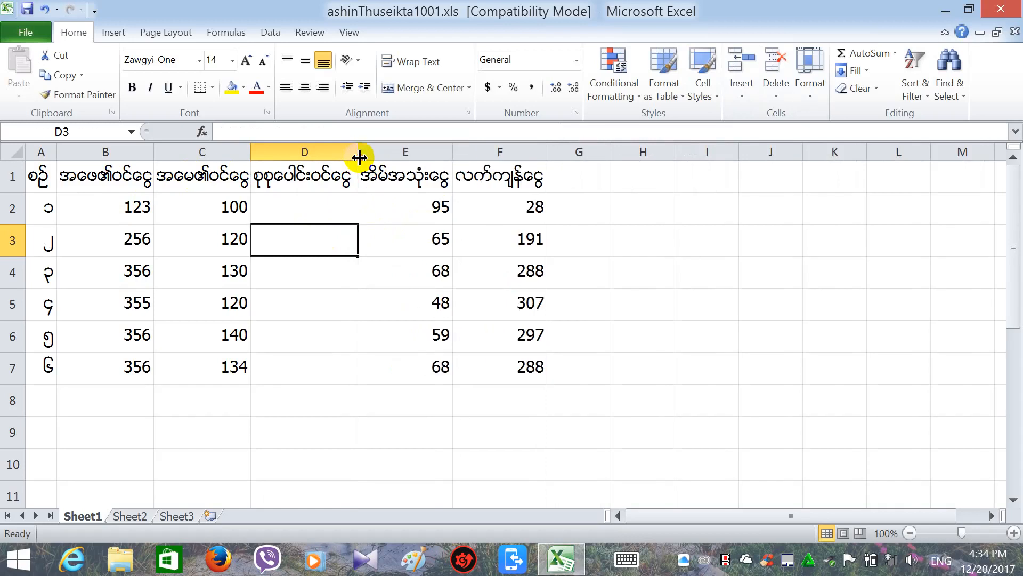
click(349, 204)
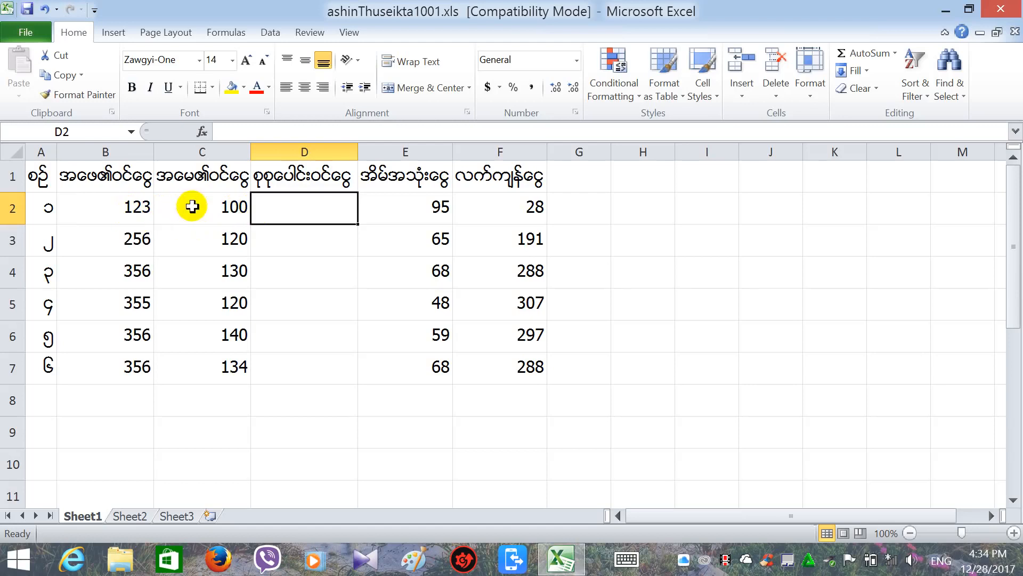
click(228, 131)
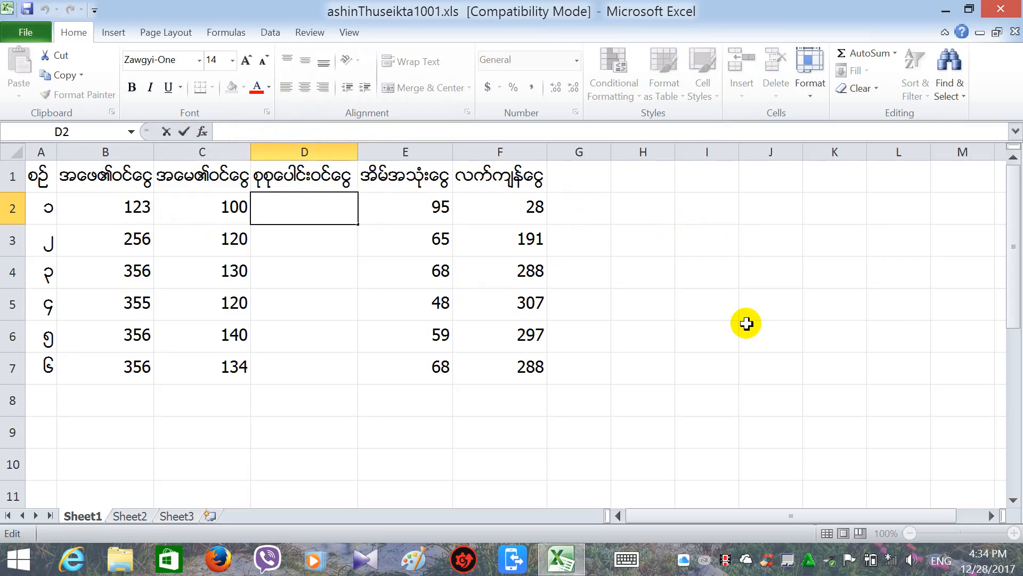
Enter =B2+C2 in D2 and fill it down to D7, giving totals 223 through 490.
text(=)
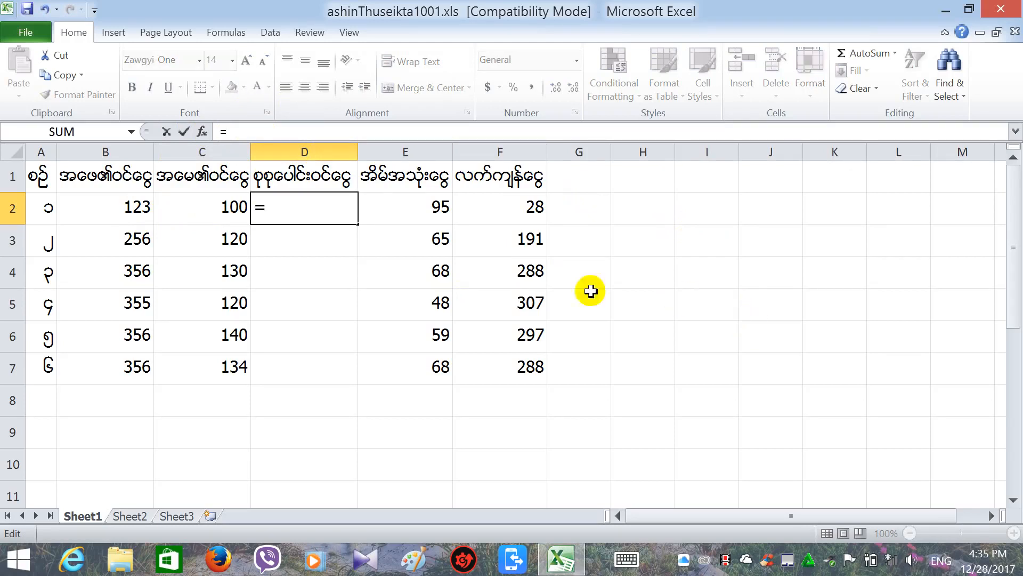
click(119, 209)
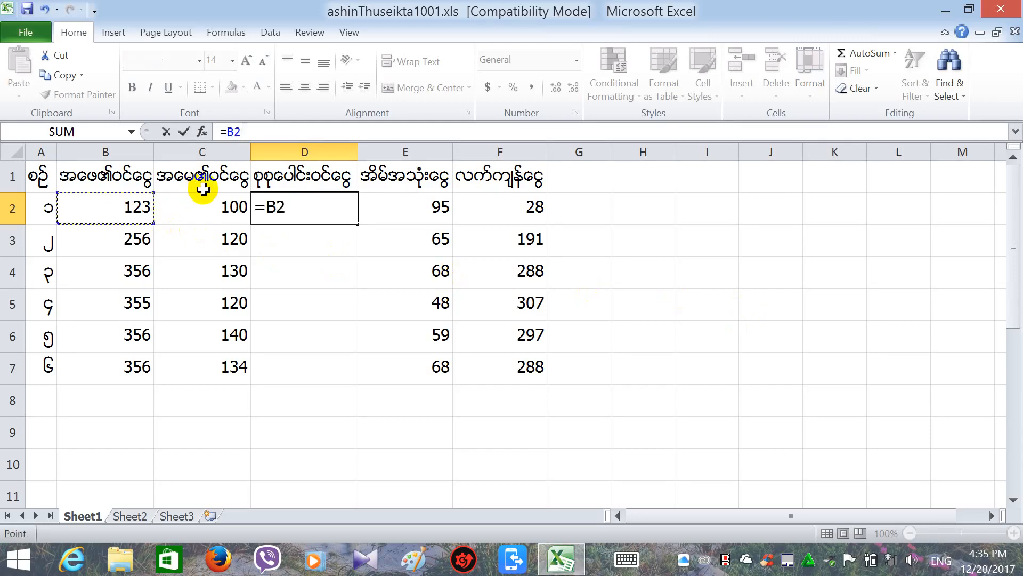
text(+)
click(219, 207)
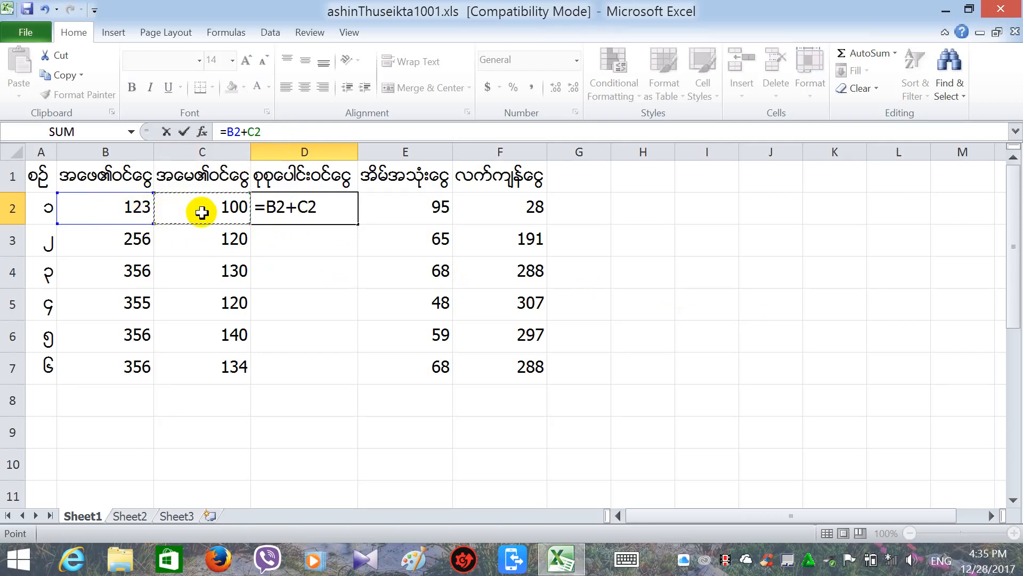
key(Return)
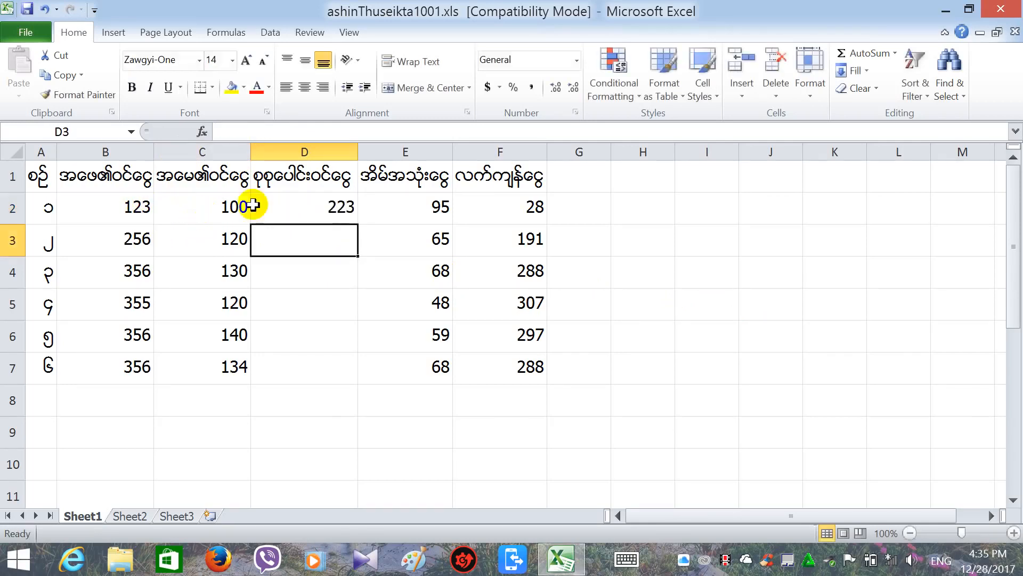
click(331, 212)
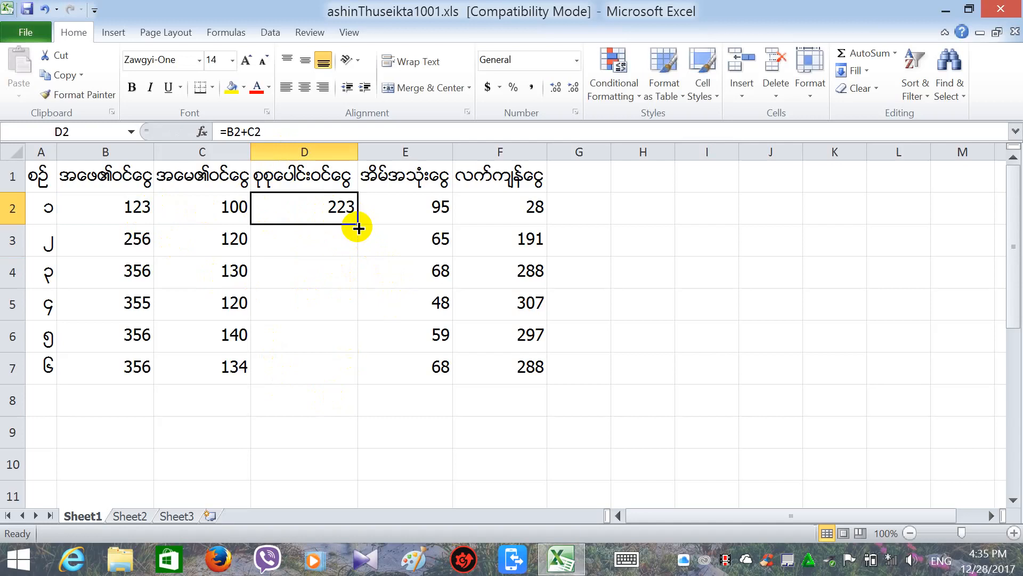
drag(358, 227, 353, 377)
click(327, 392)
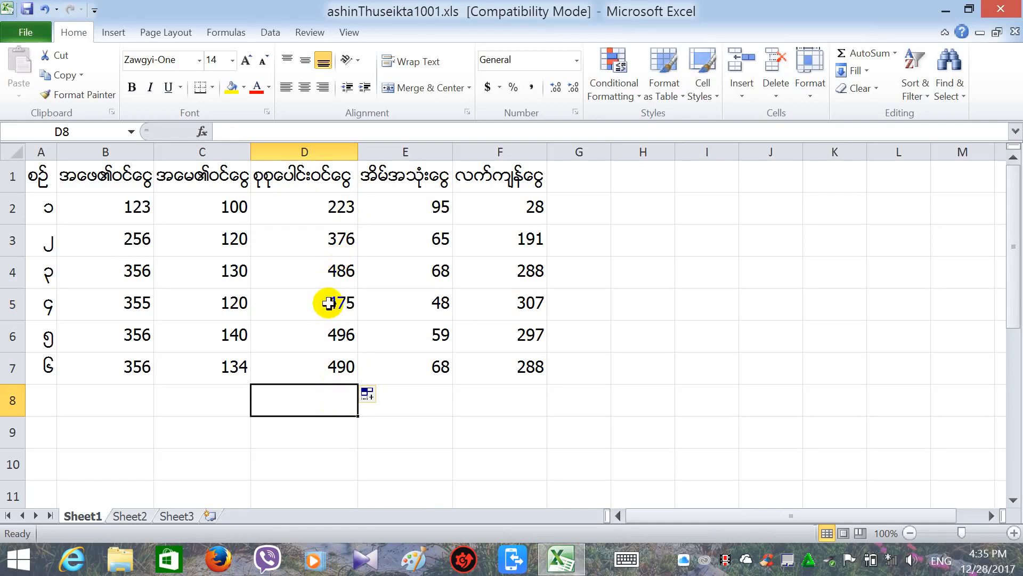
click(402, 292)
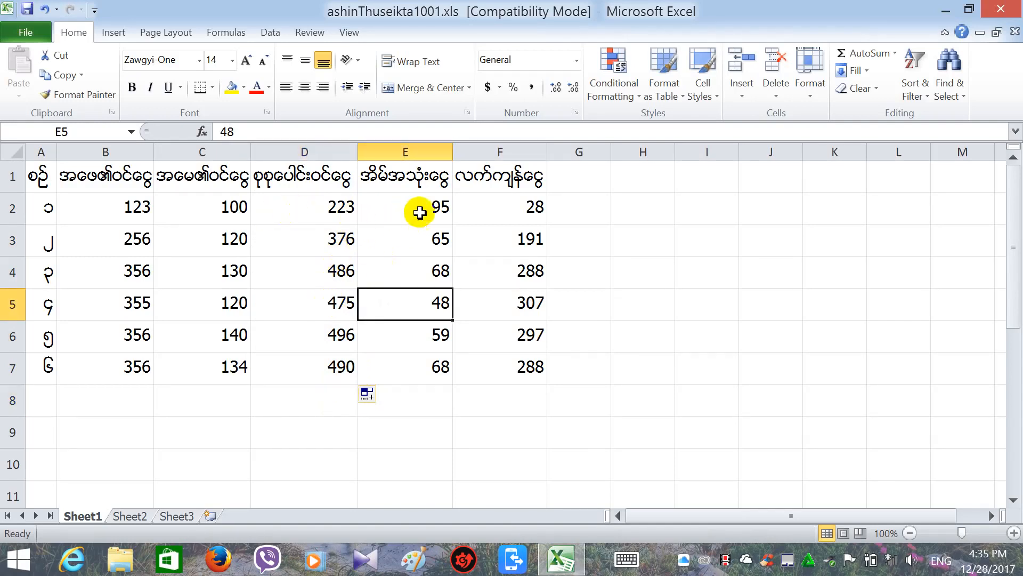
Delete the outdated =B2-E2 results from F2:F7.
click(497, 215)
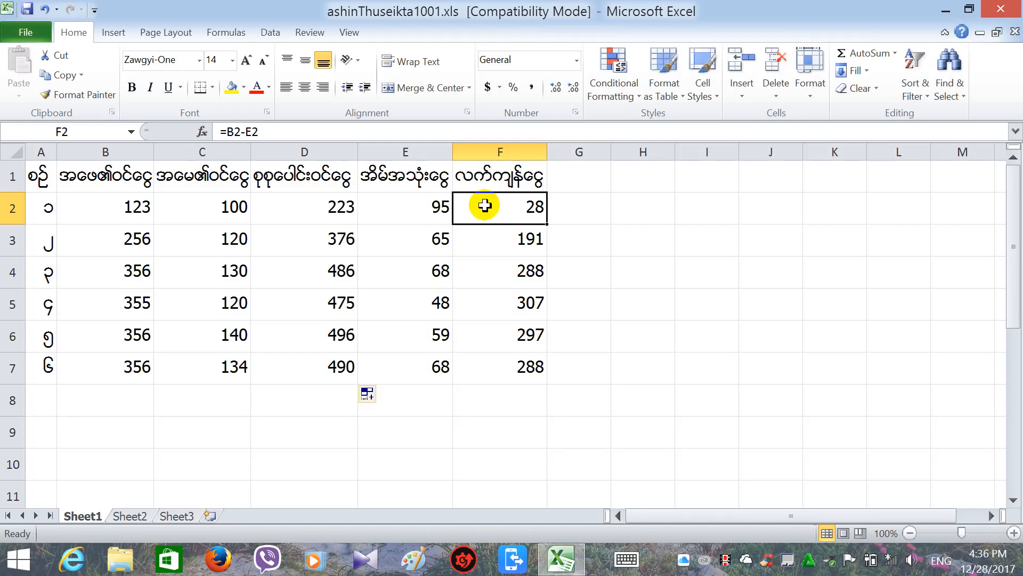
drag(484, 205, 516, 373)
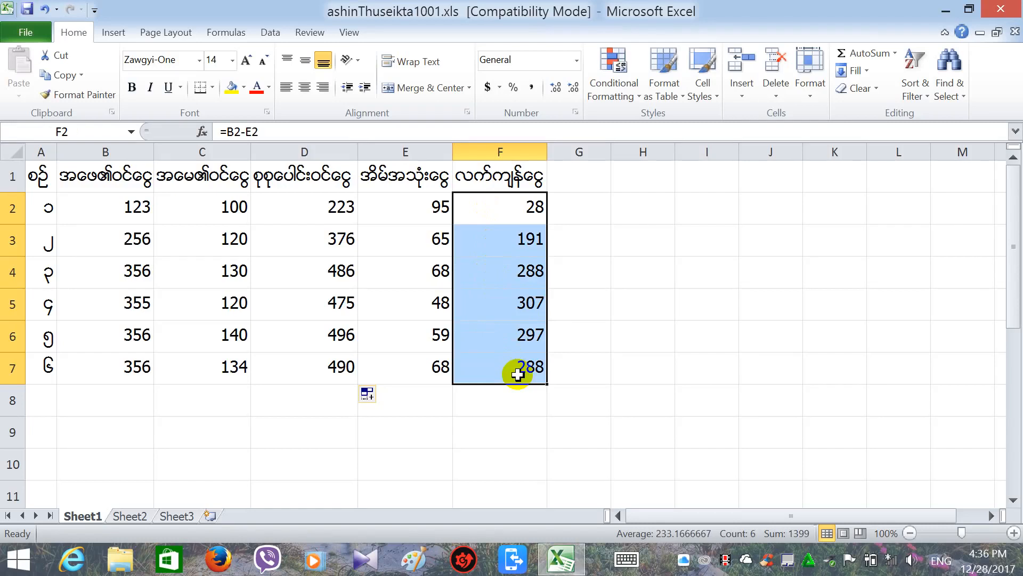
key(Delete)
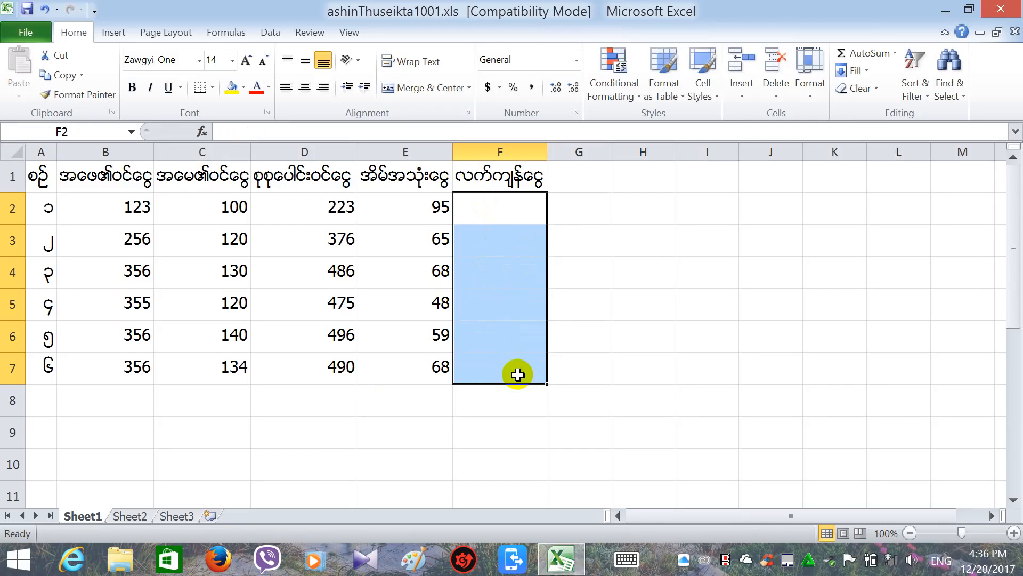
click(519, 413)
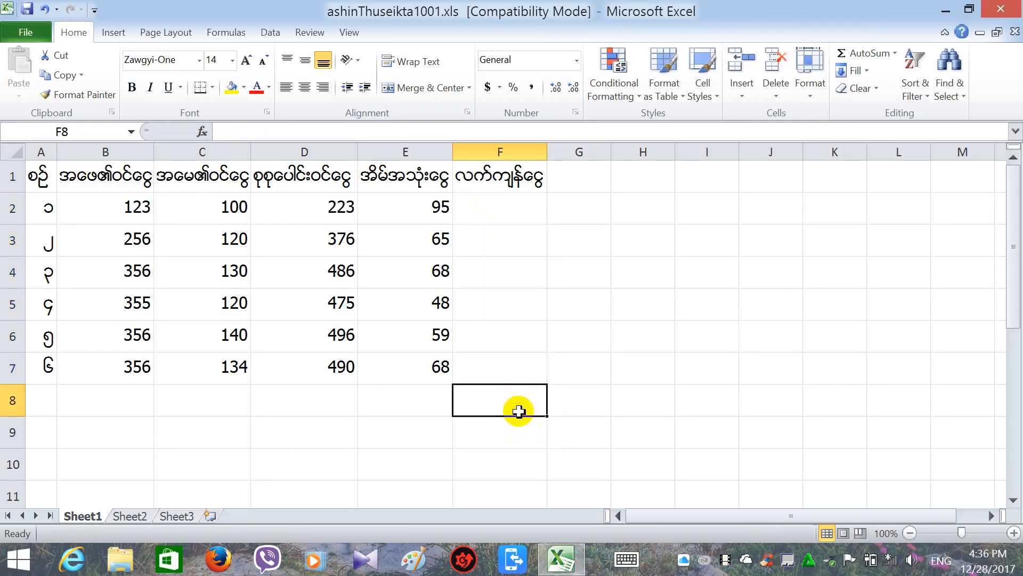
Enter =D2-E2 in F2 so it shows 128 remaining money.
click(479, 201)
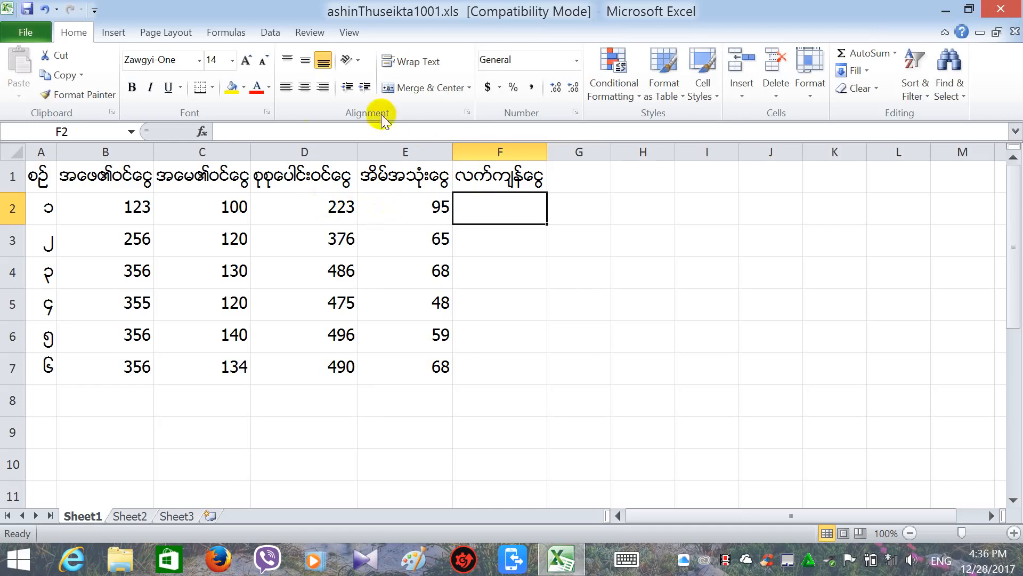
click(239, 128)
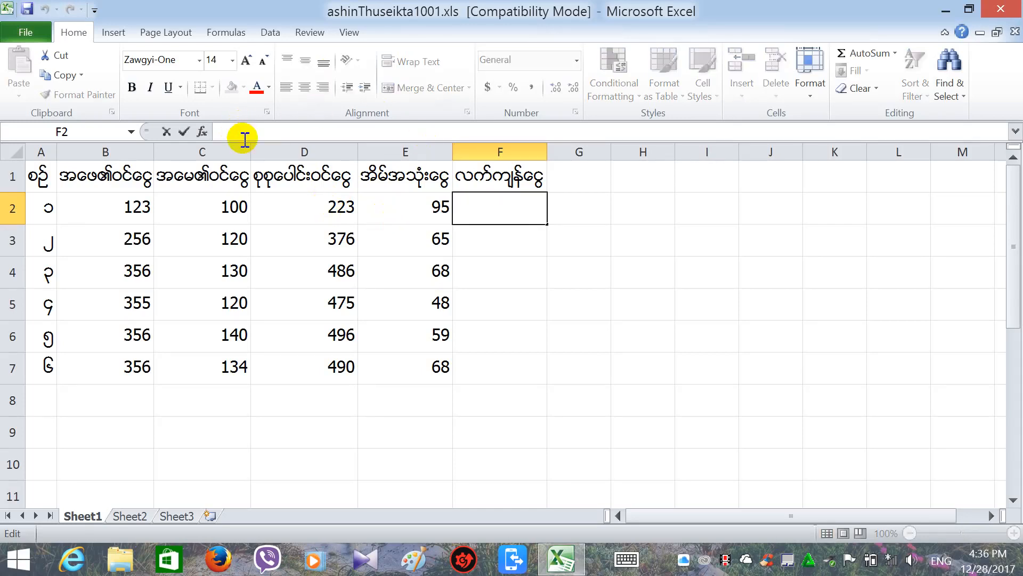
text(=)
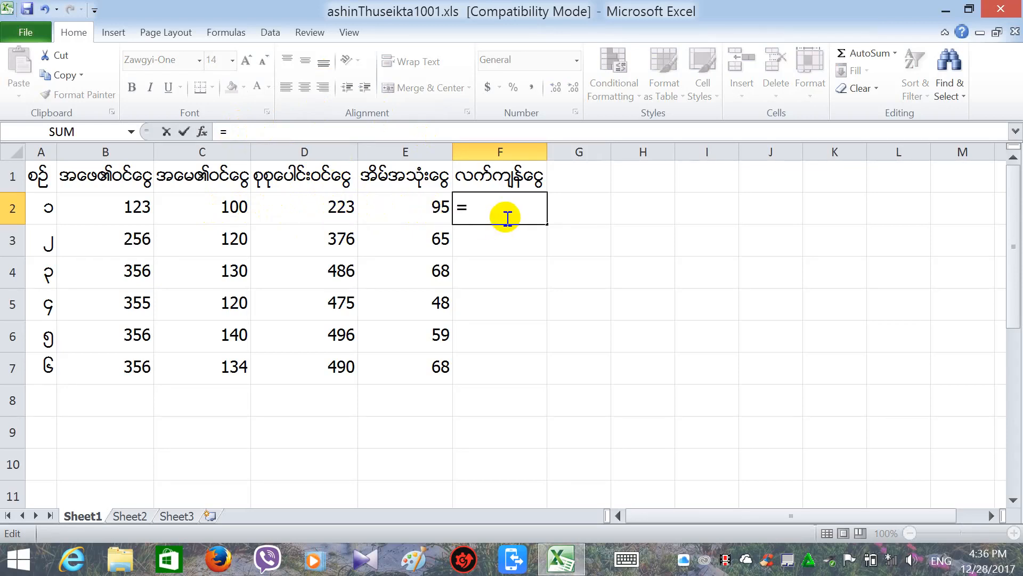
text(ိ)
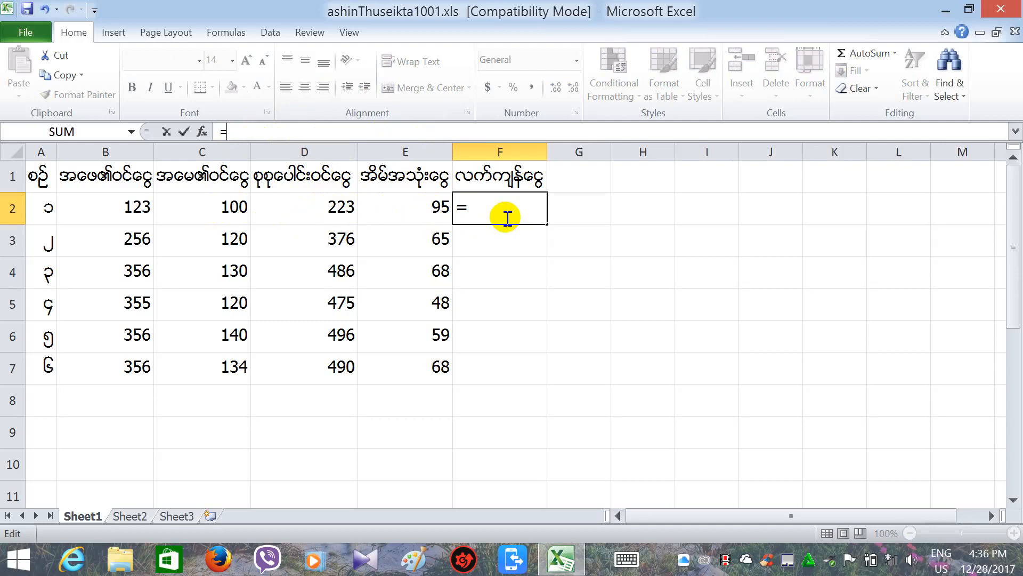
text(d)
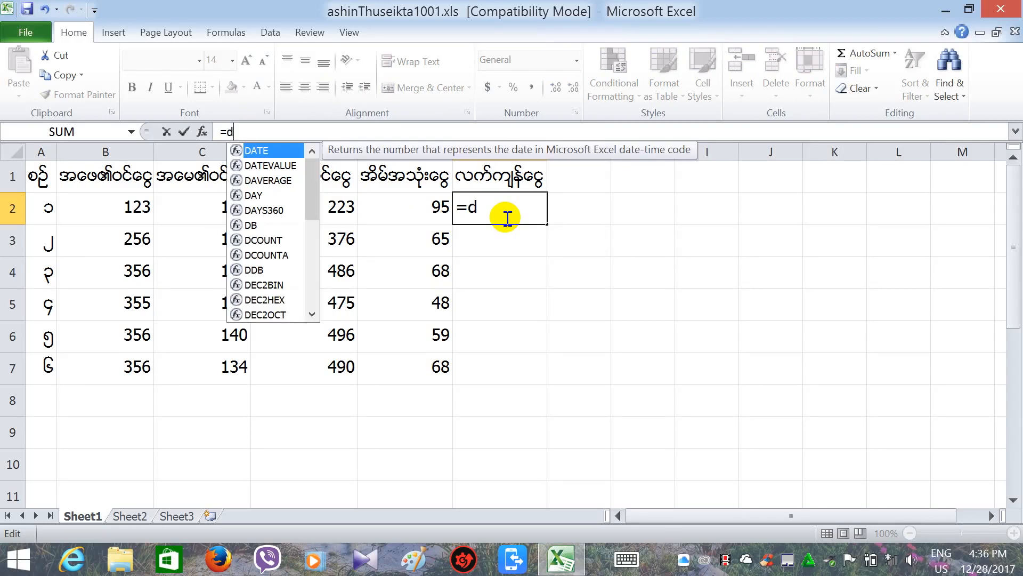
text(2)
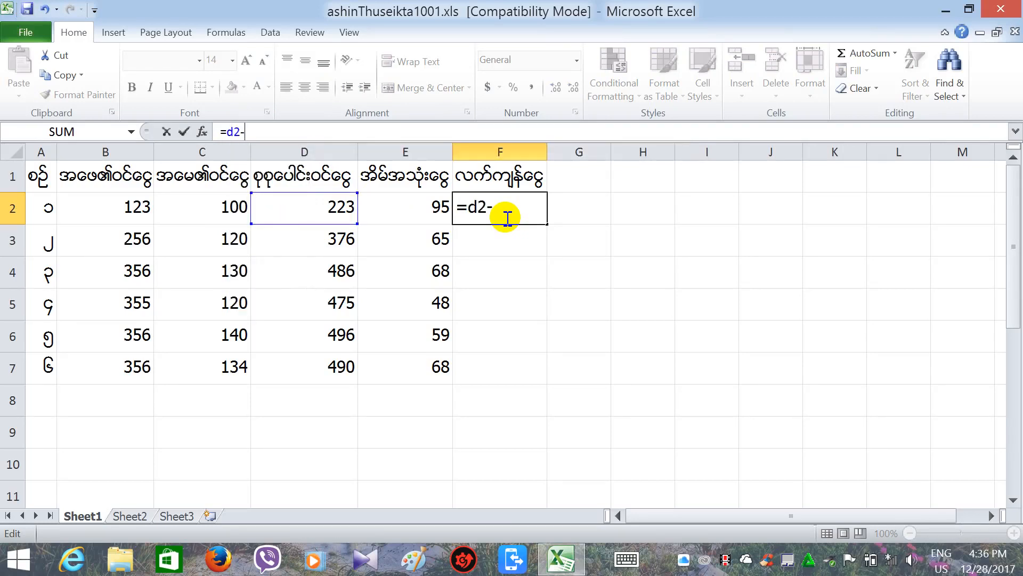
text(-e2)
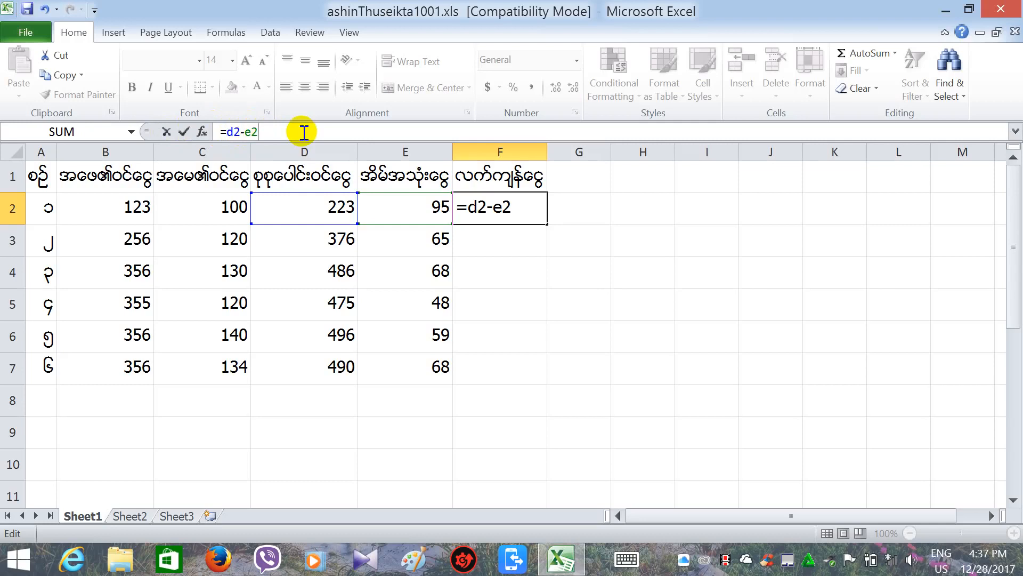
key(Return)
key(Down)
key(Down)
key(Down)
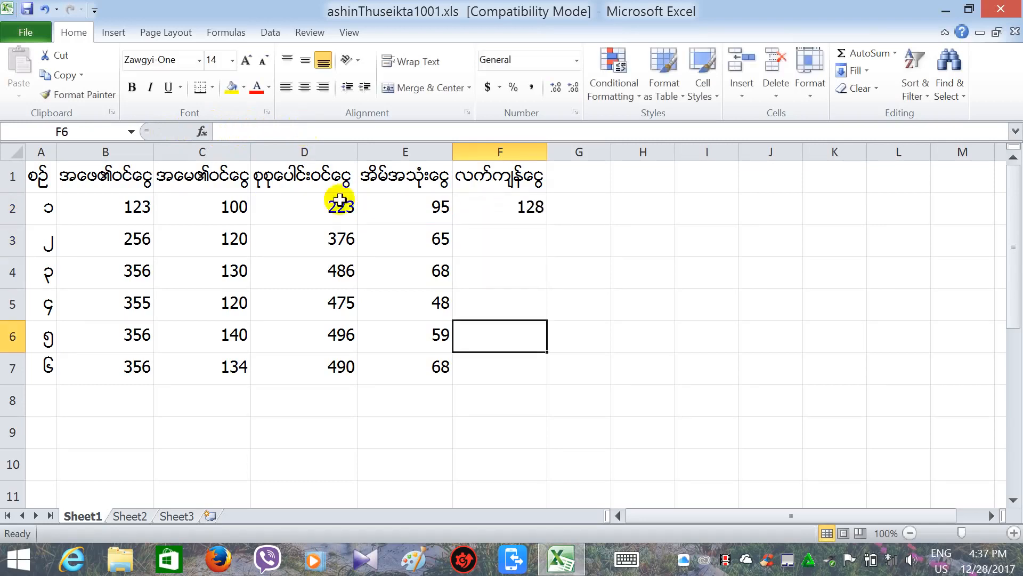
click(531, 216)
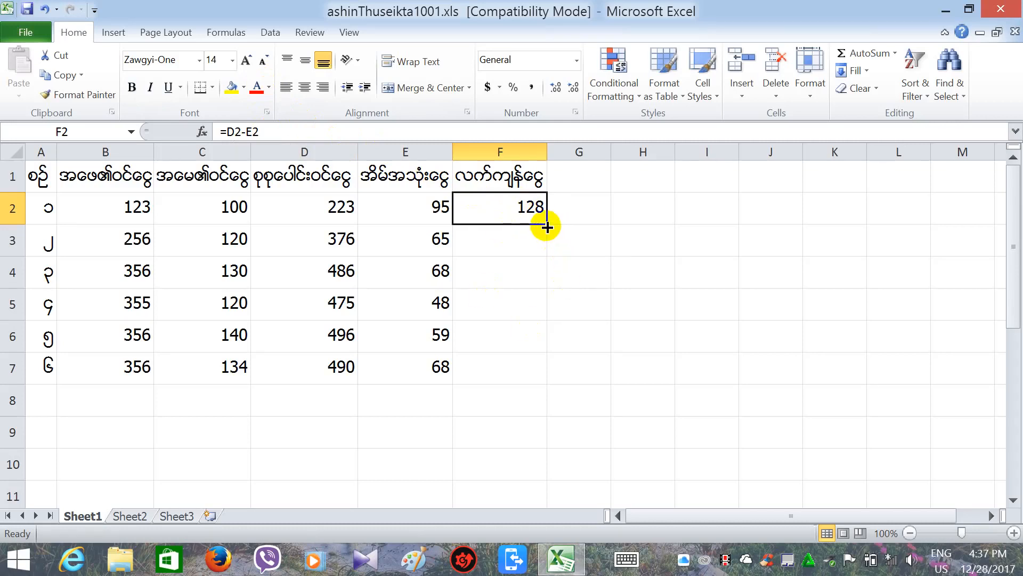
Fill the F2 formula down to F7, giving 311, 418, 427, 437 and 422.
drag(546, 226, 547, 388)
click(523, 397)
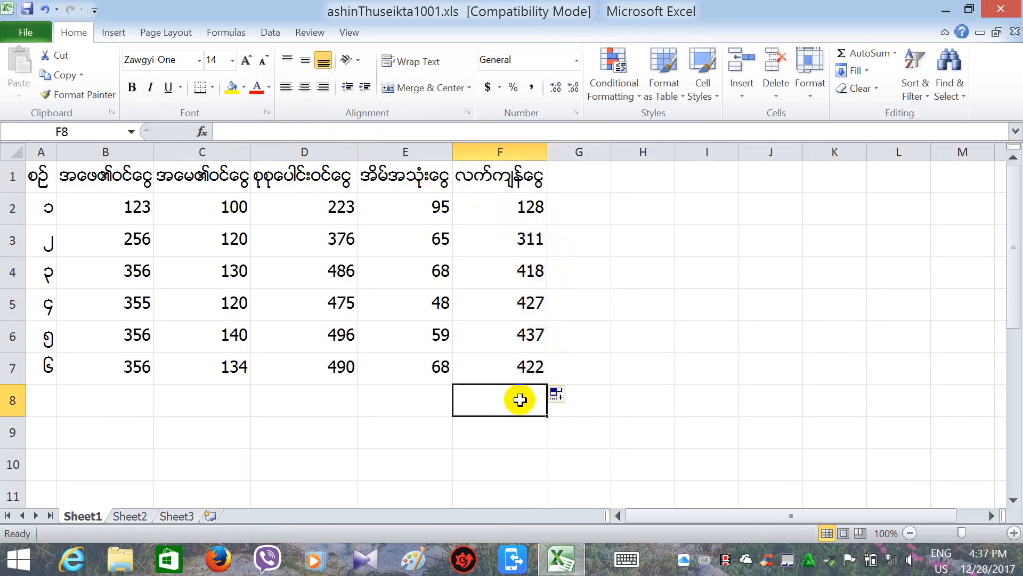
click(533, 204)
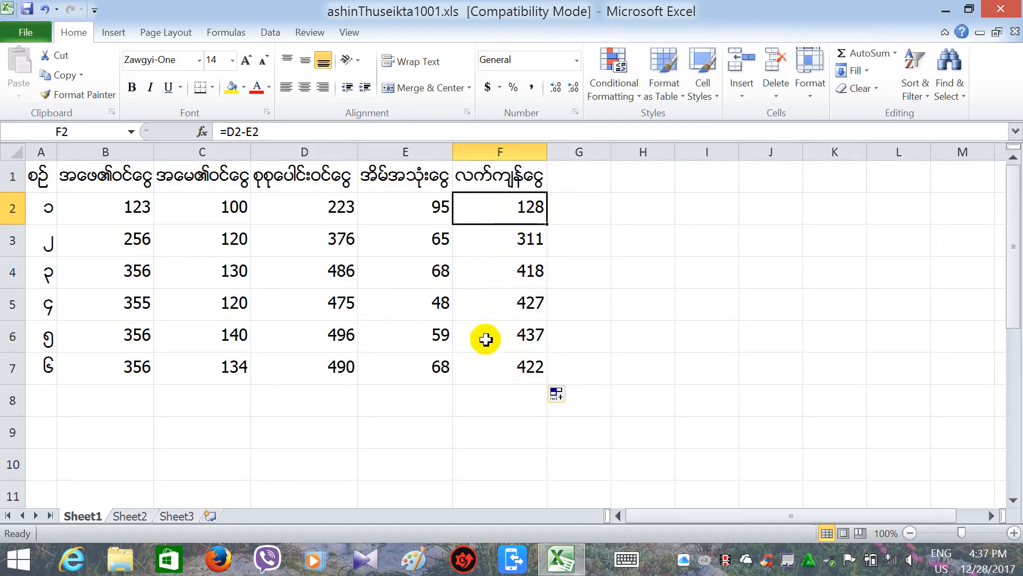
click(484, 397)
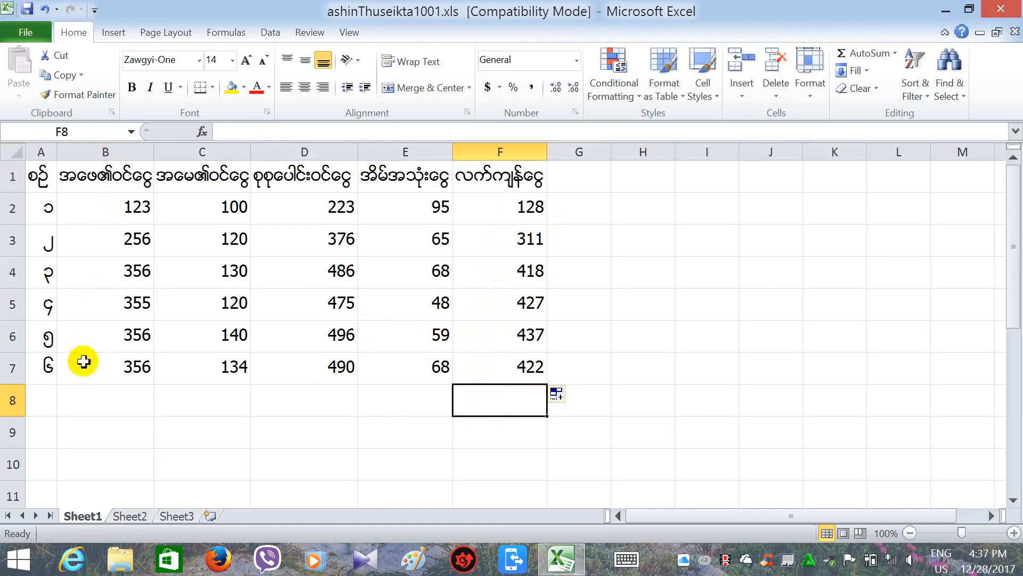
Enter the Burmese word for average in G8 as the label for row 8.
click(139, 205)
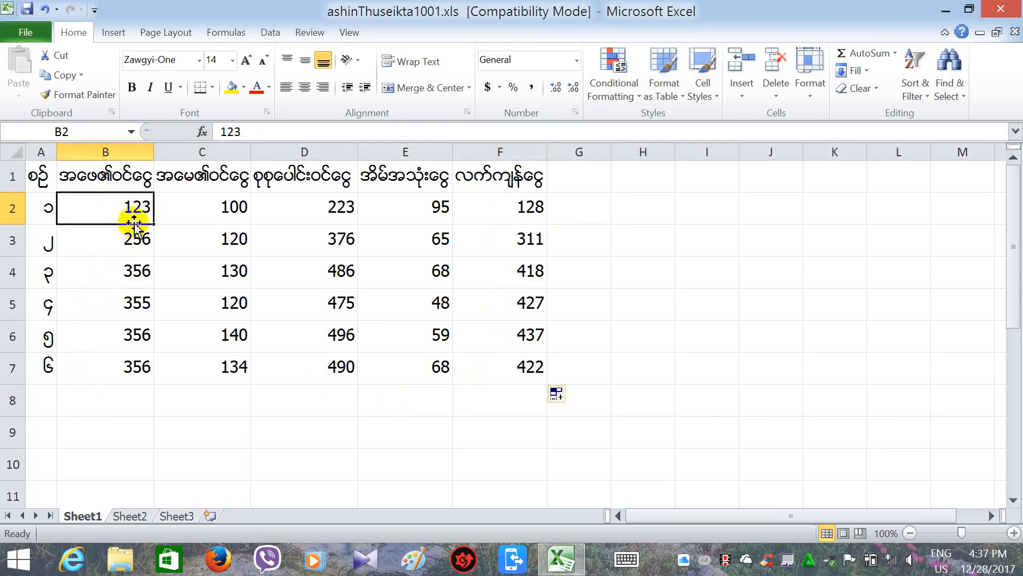
drag(138, 216, 149, 398)
click(160, 398)
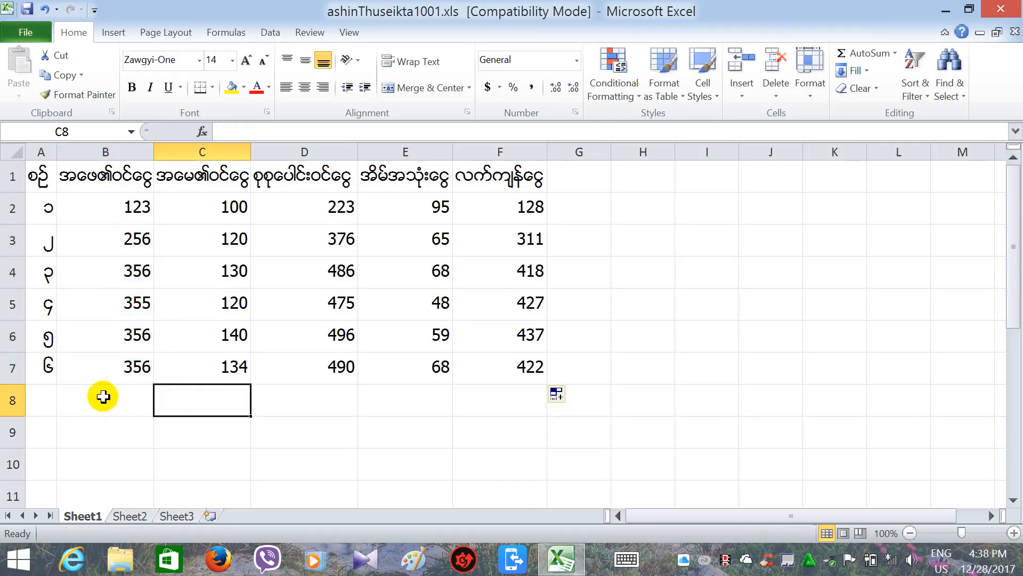
click(575, 405)
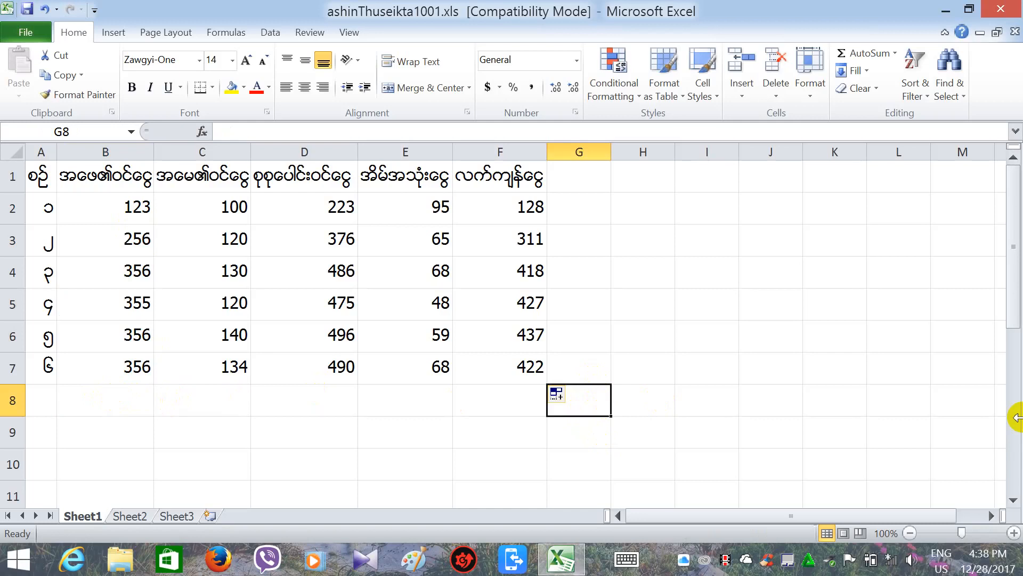
text(ပျမ်းမျှ)
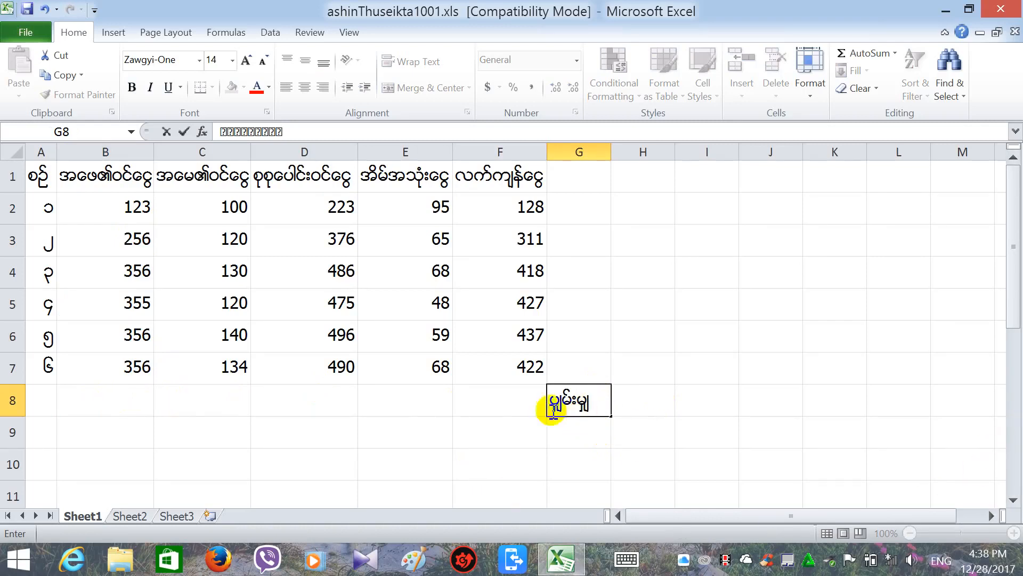
click(117, 399)
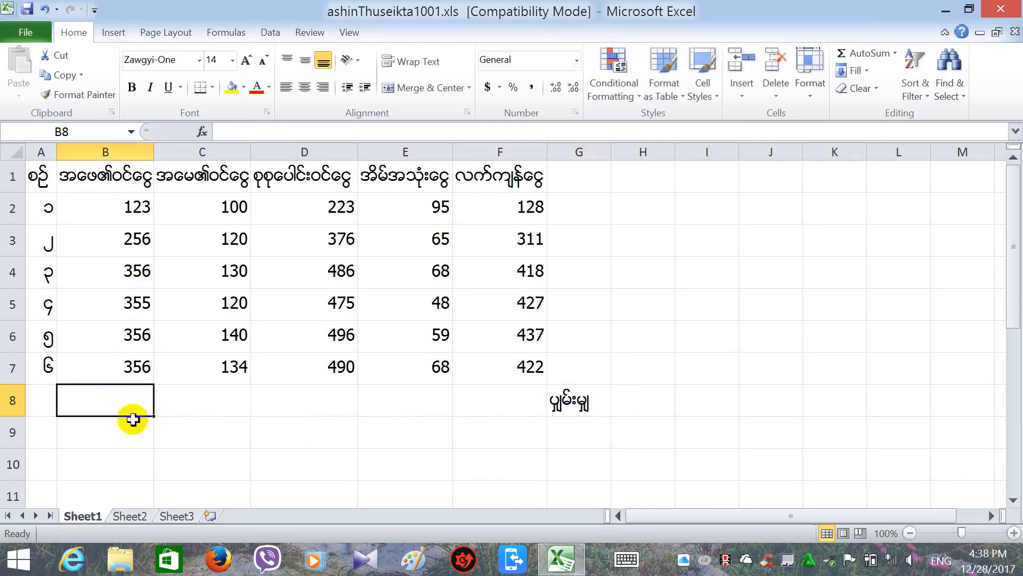
Use AutoSum's Average on B2:B8 so B8 shows 300.333333.
drag(105, 210, 125, 395)
drag(125, 401, 120, 399)
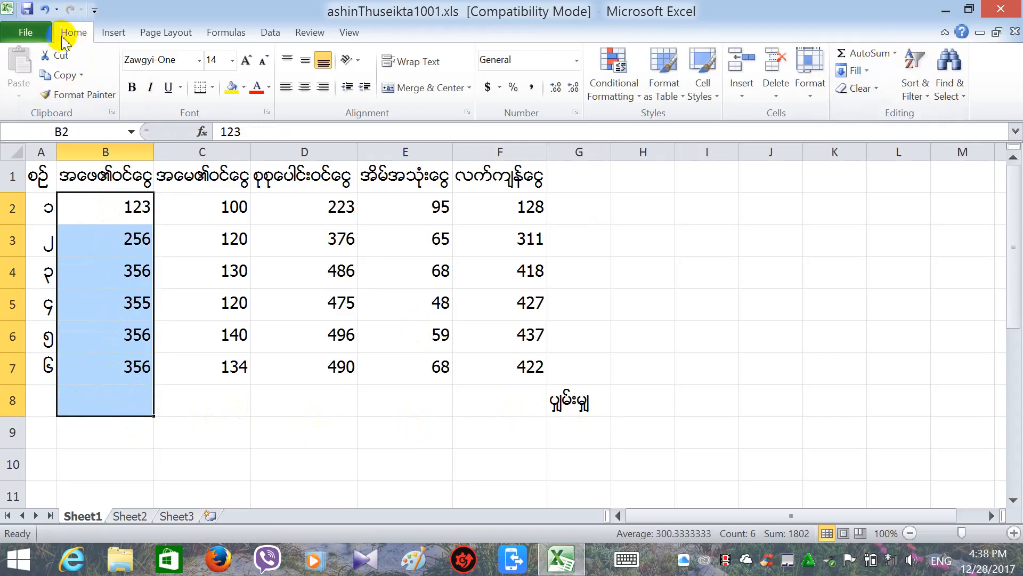
click(114, 32)
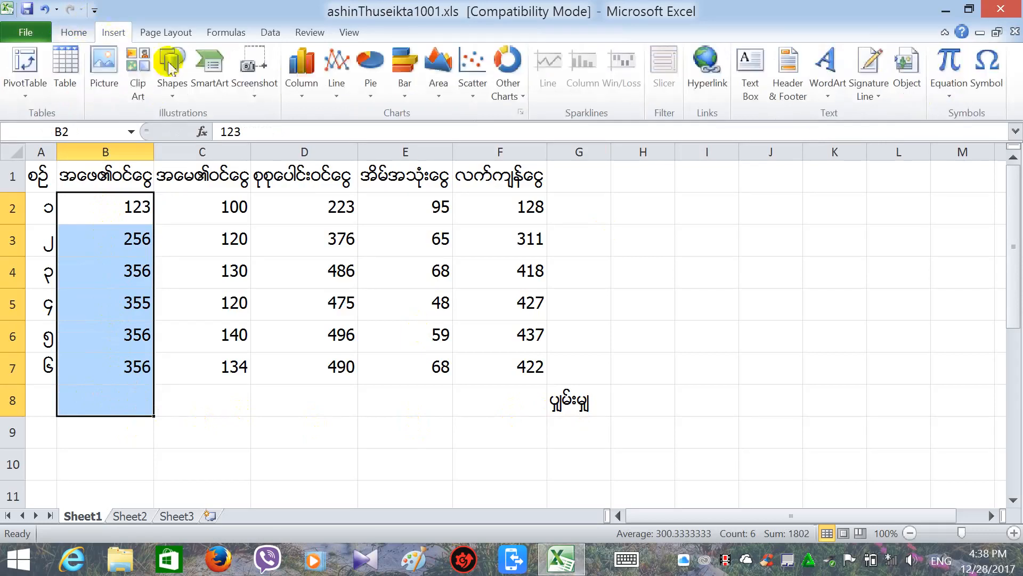
click(73, 33)
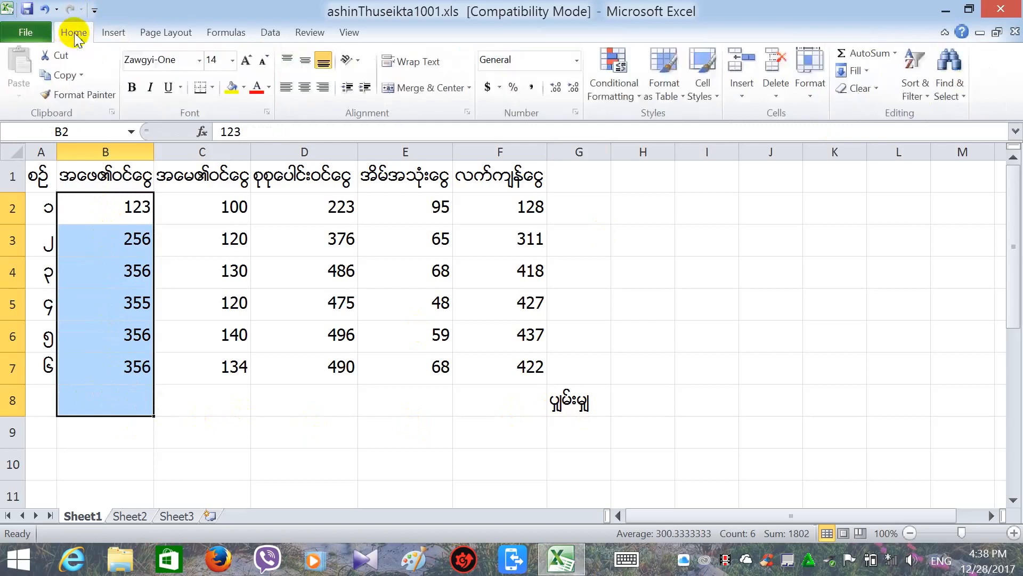
click(896, 54)
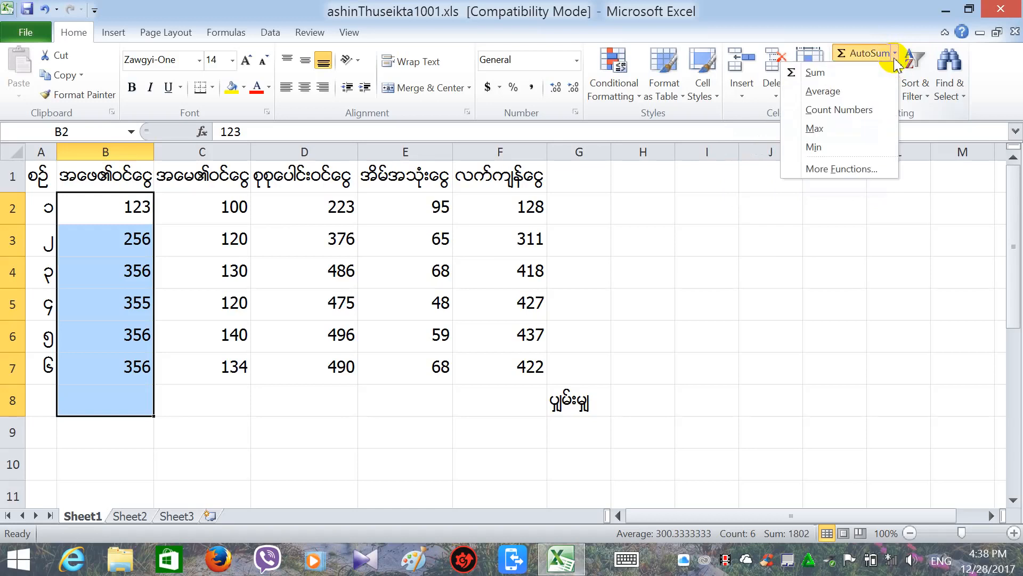
click(837, 89)
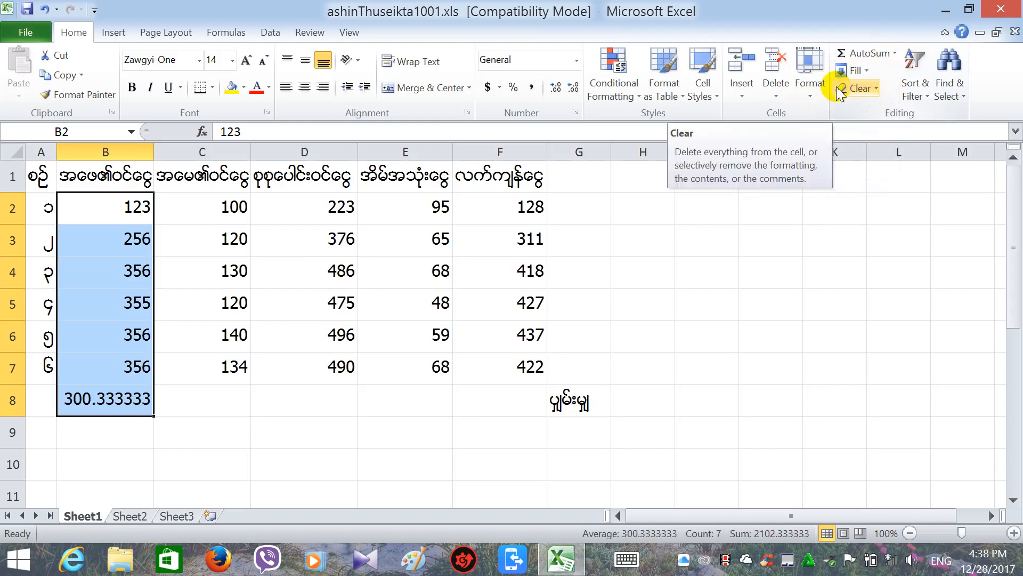
click(203, 400)
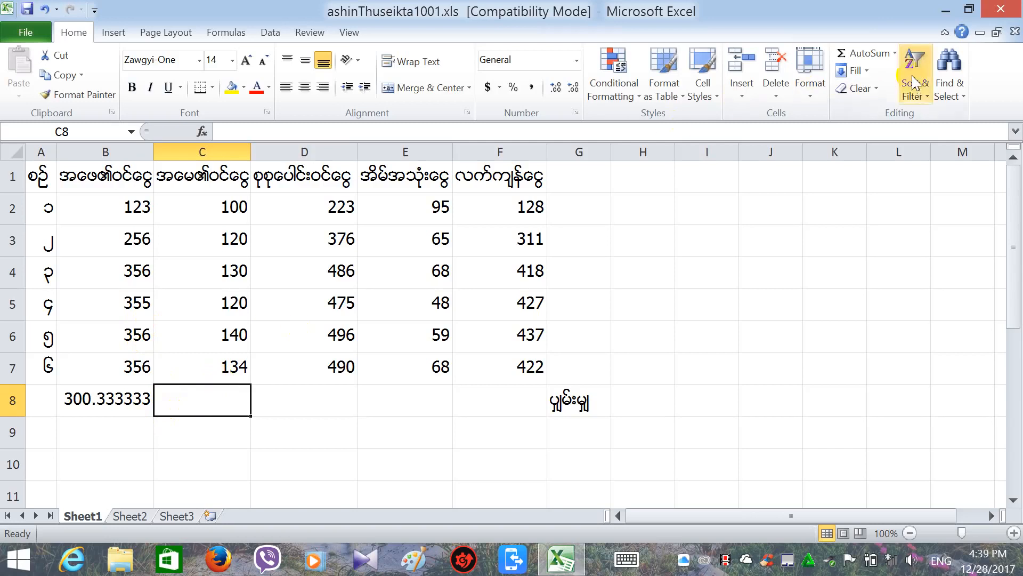
Enter =AVERAGE(C2:C7) in C8 so it shows 124.
click(230, 134)
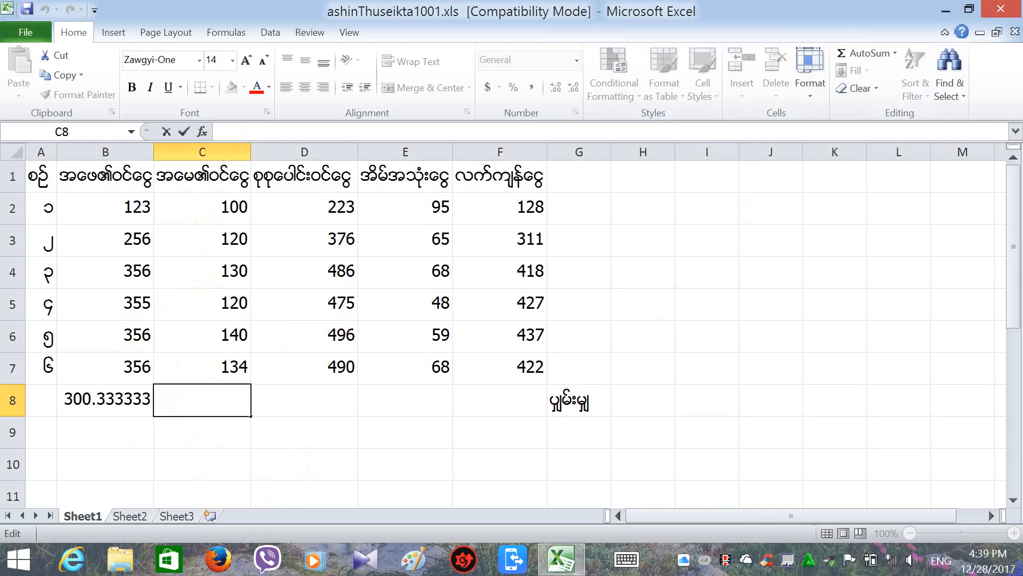
mouse_move(1022, 574)
text(=)
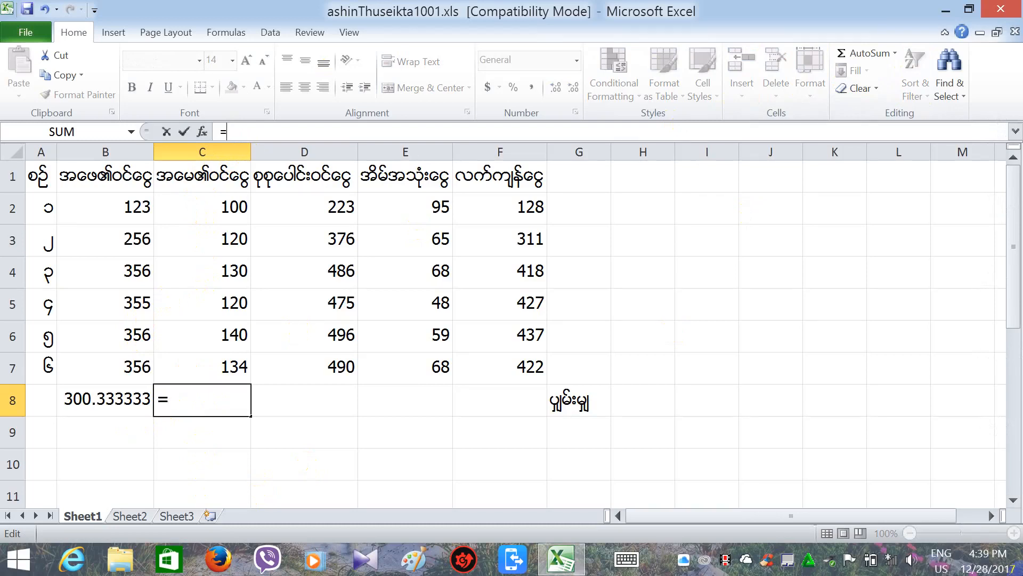
text(Av)
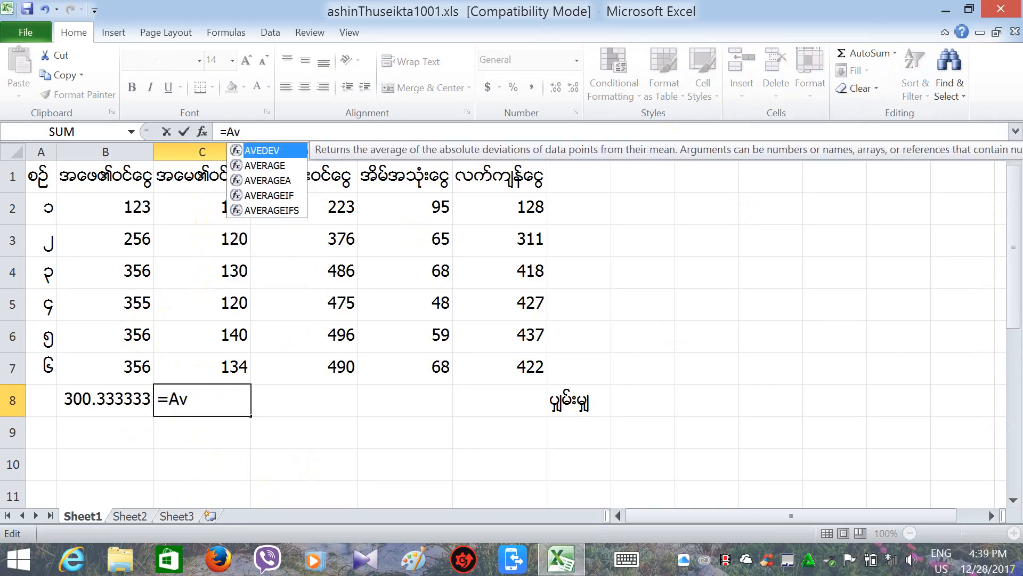
text(er)
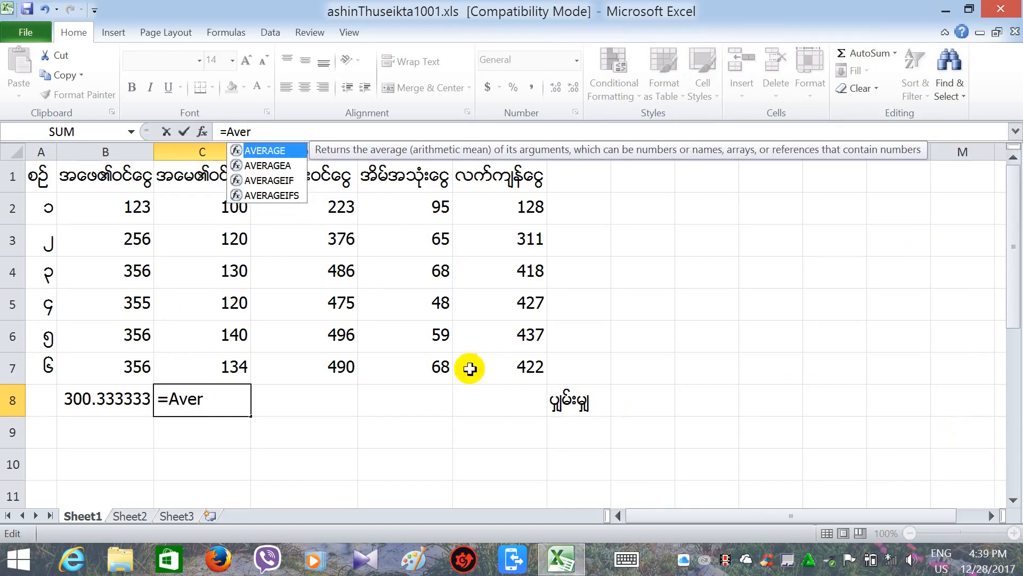
double_click(259, 152)
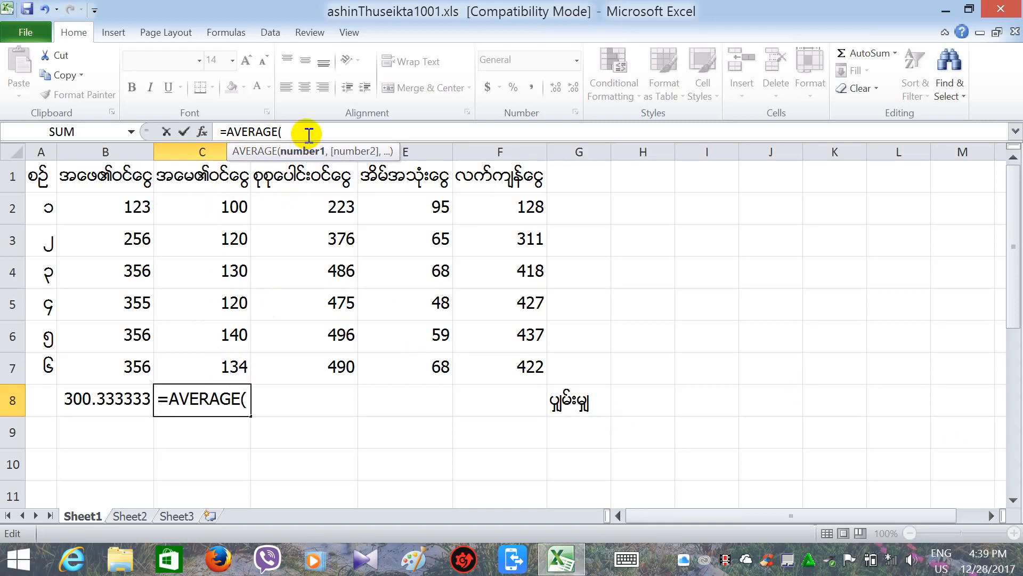
click(230, 215)
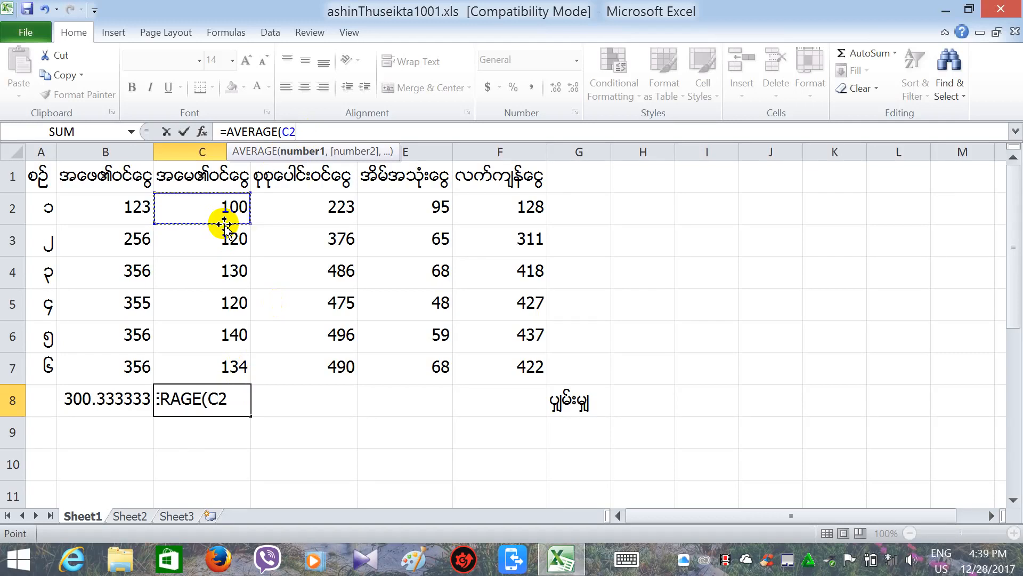
key(F8)
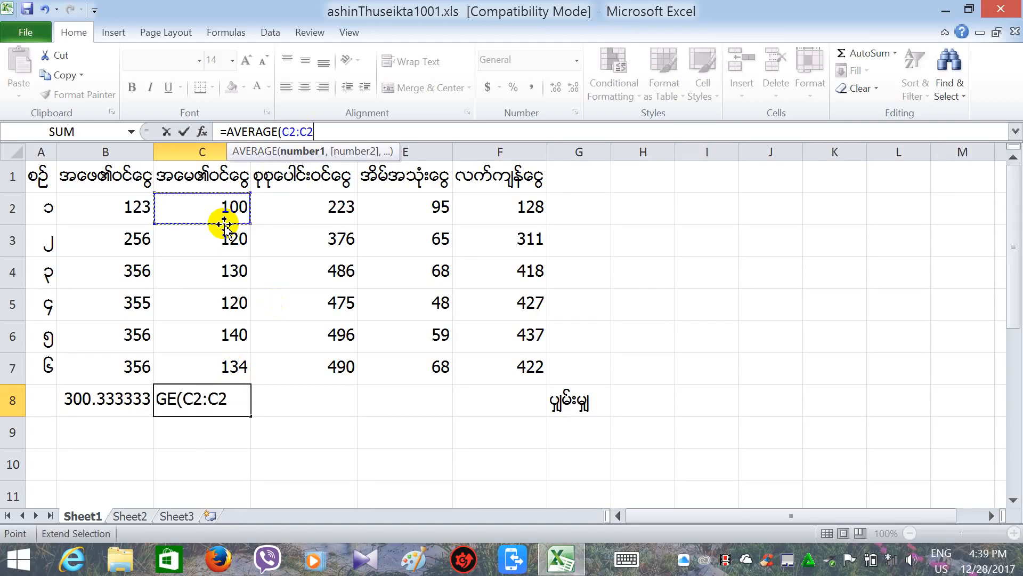
key(BackSpace)
key(BackSpace)
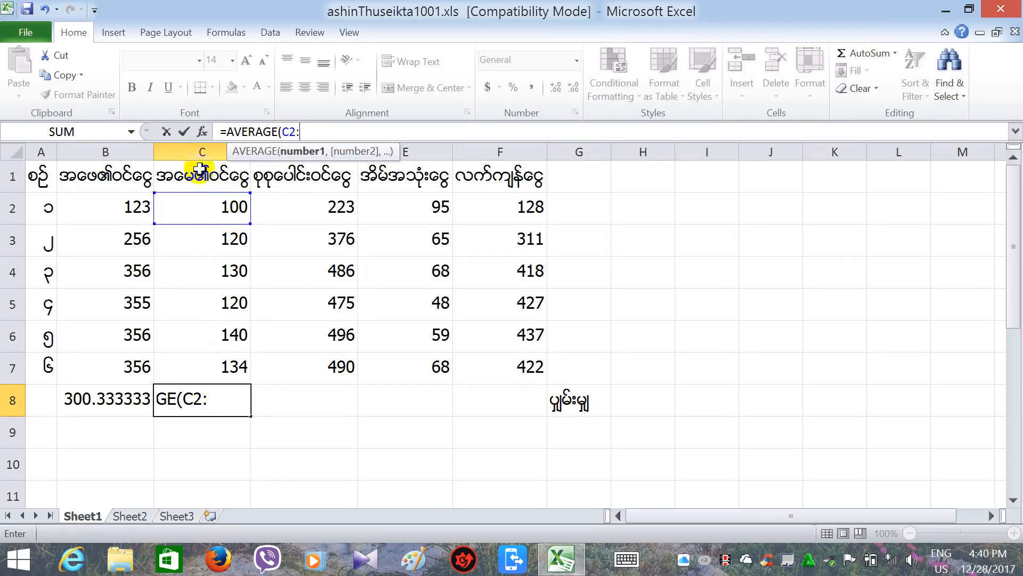
click(216, 372)
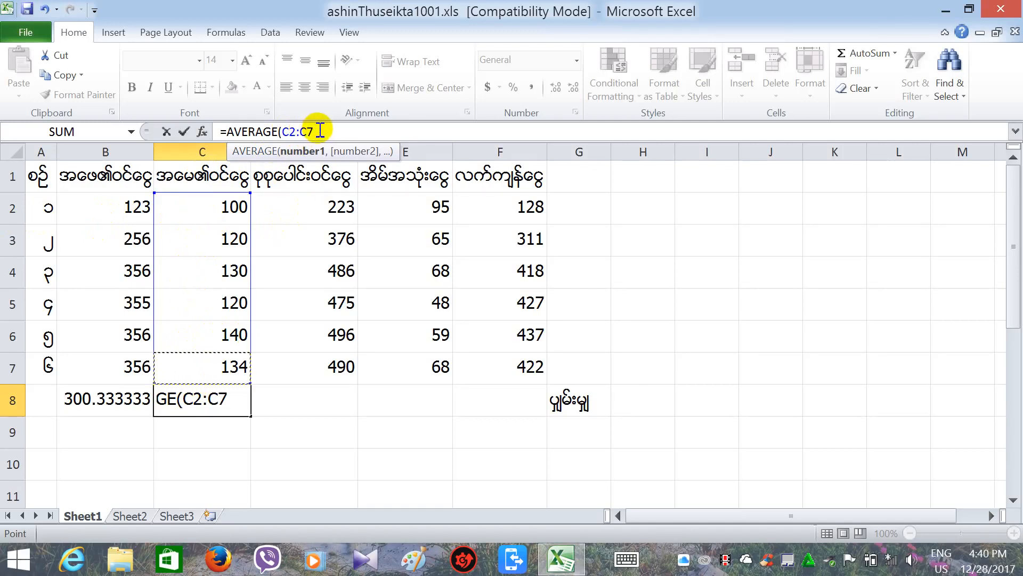
text())
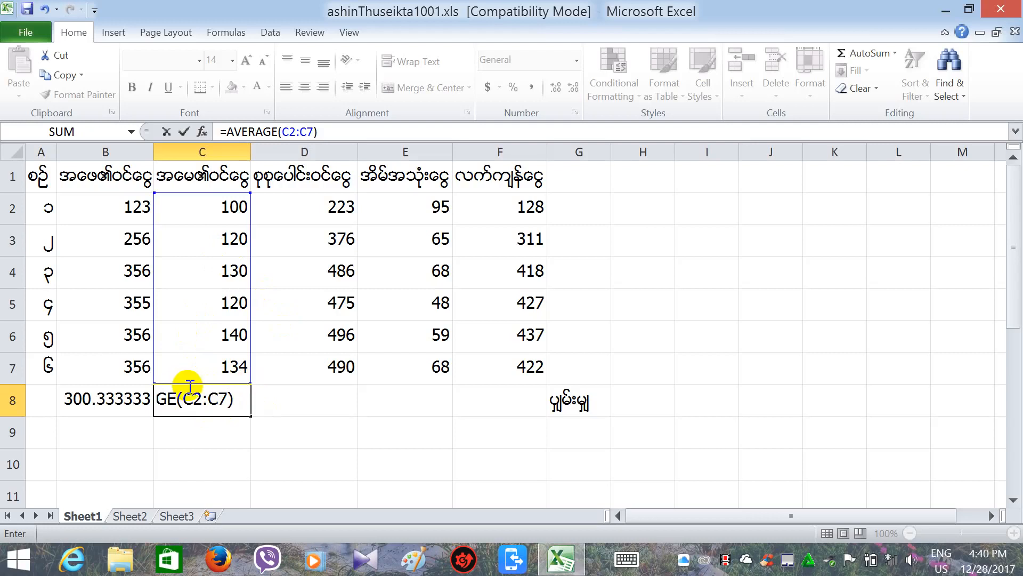
key(Return)
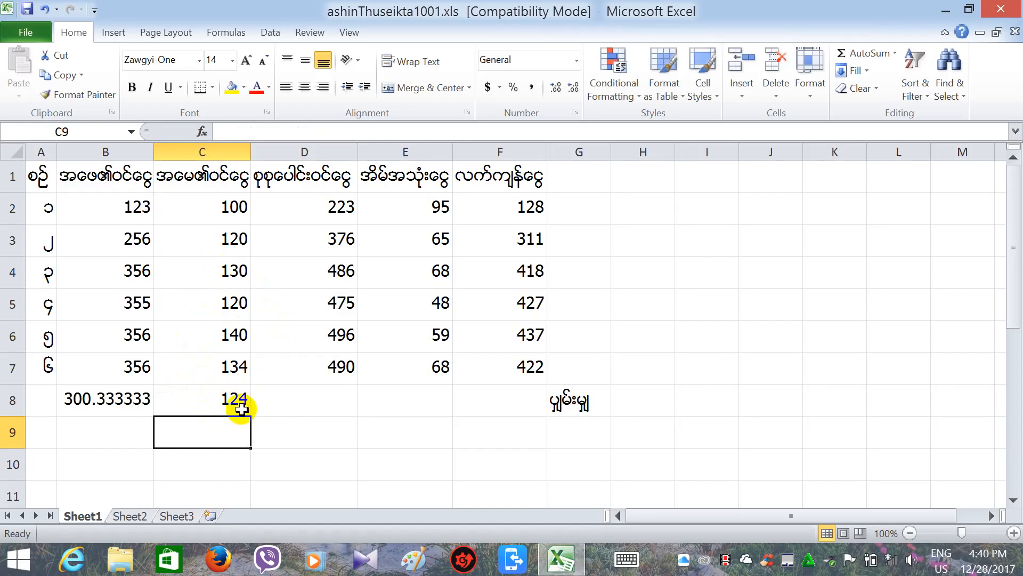
Fill the C8 average formula across D8:F8, giving 424.3333333, 67.166667 and 357.16667.
click(220, 408)
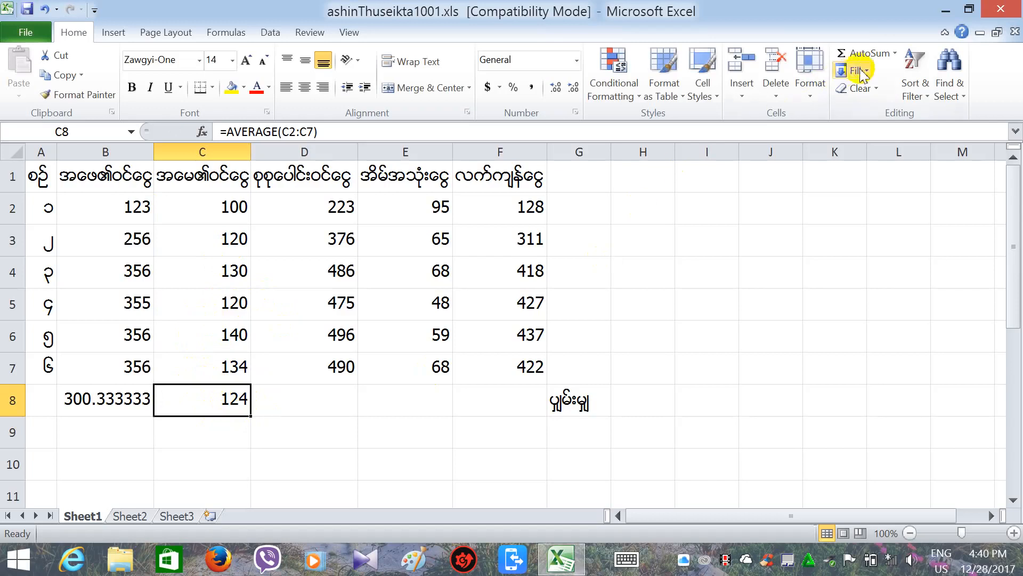
click(895, 52)
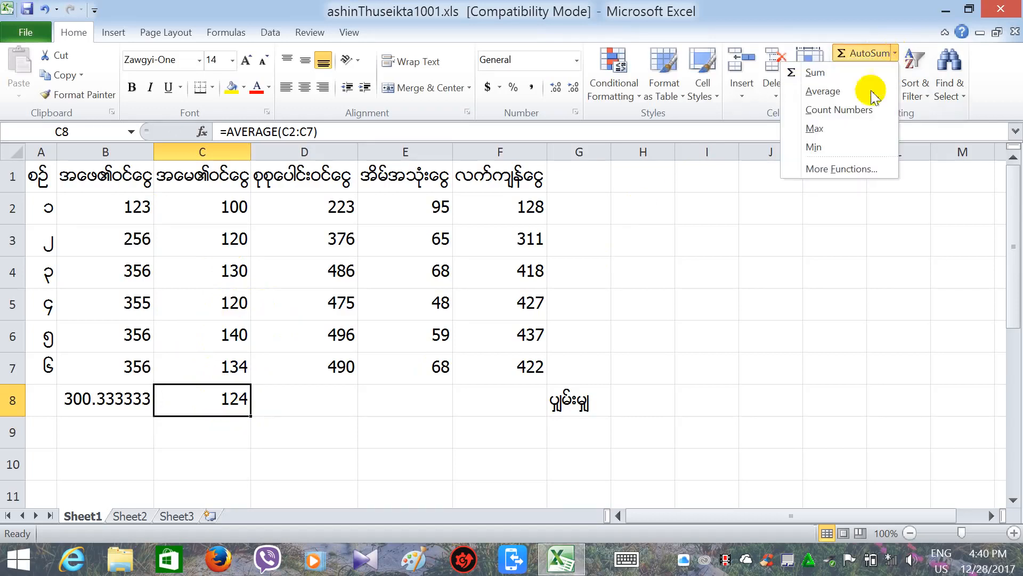
click(307, 406)
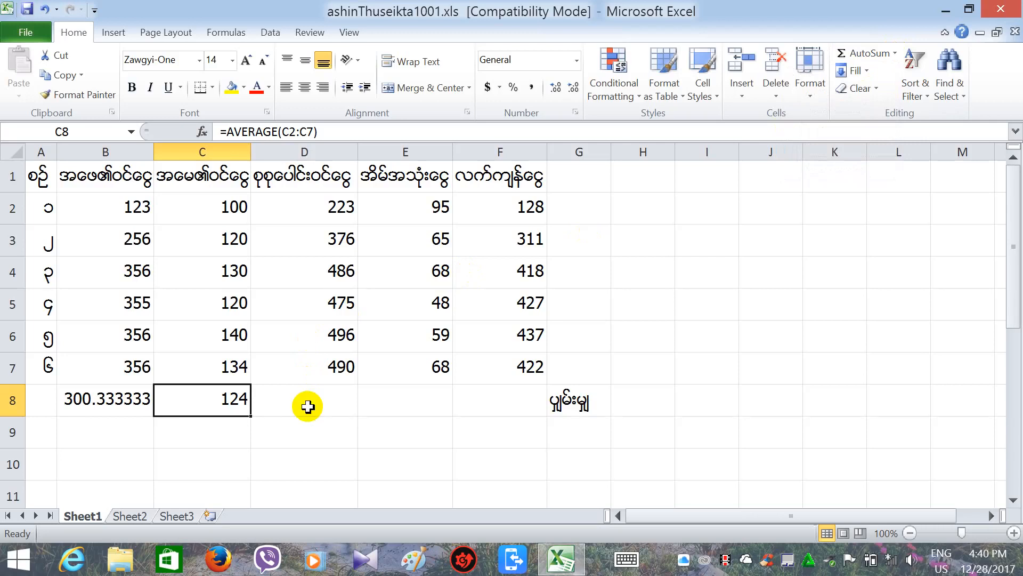
click(318, 196)
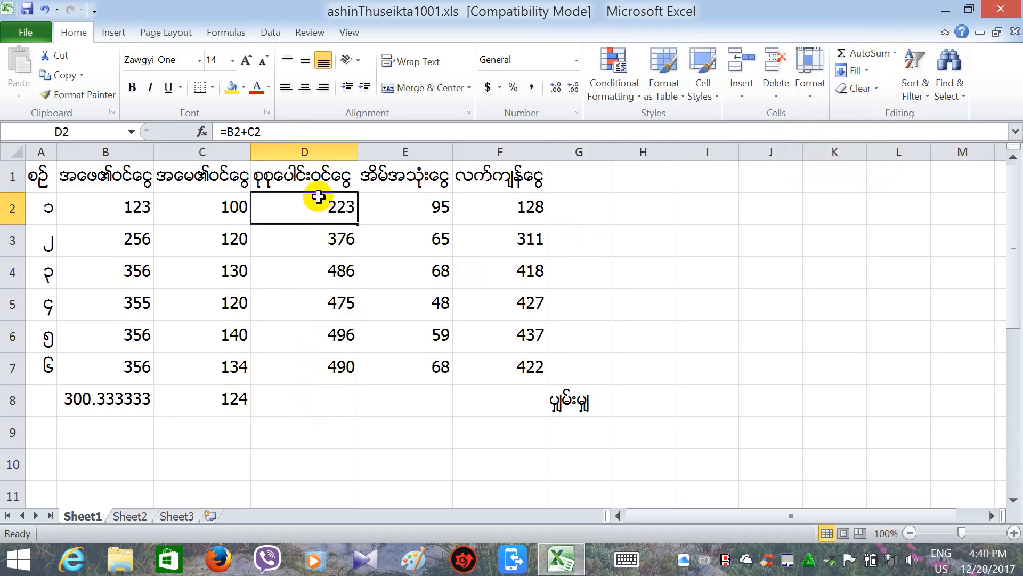
click(221, 403)
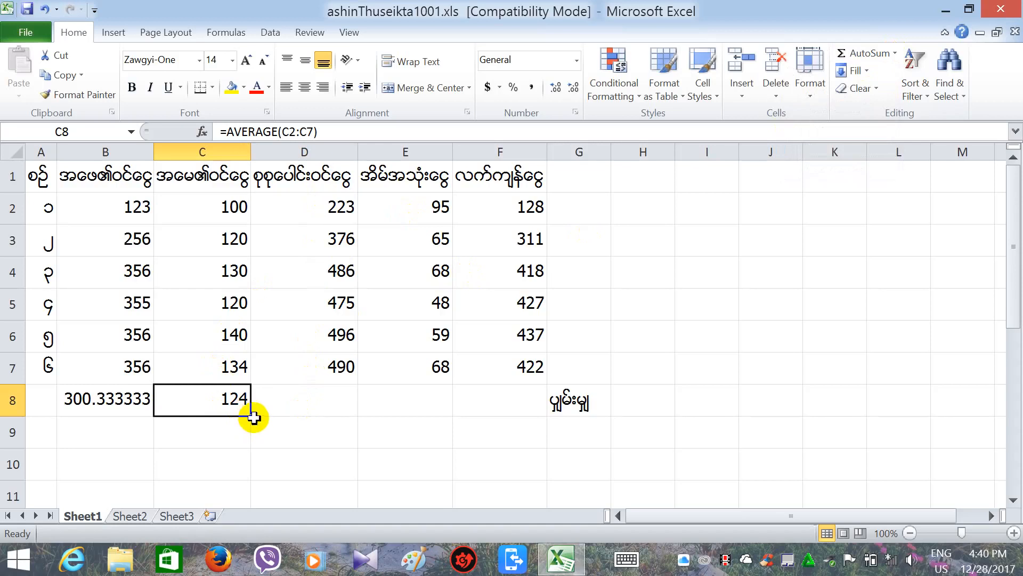
drag(253, 415, 520, 412)
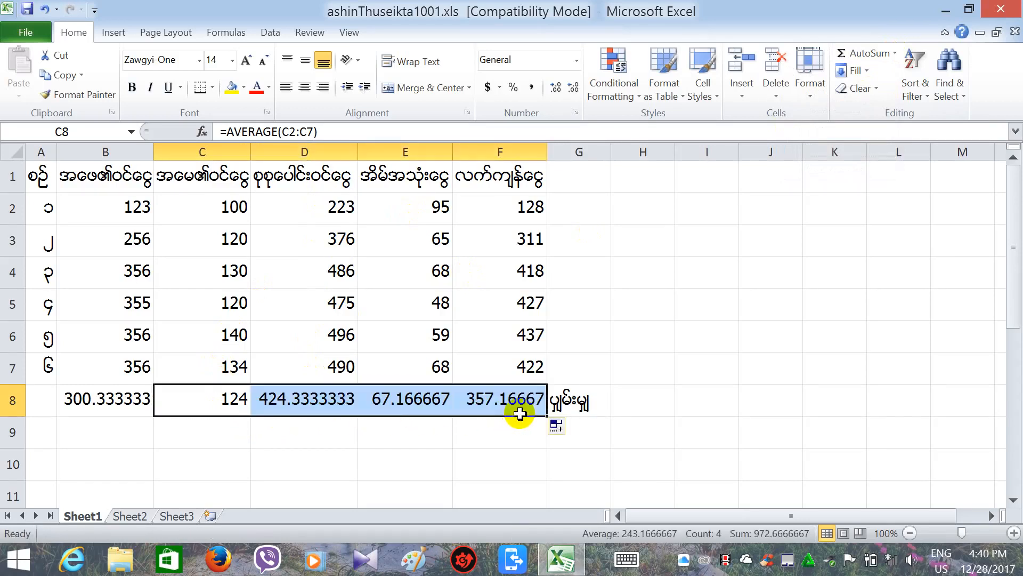
click(391, 458)
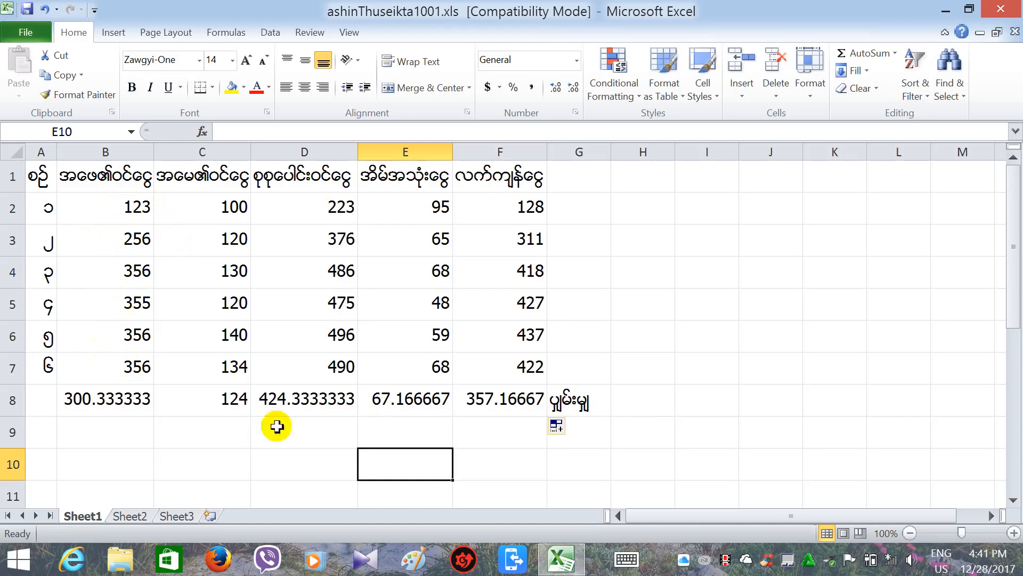
Switch to Burmese input and label G9 with စုစုေပါင္း, the word for total.
click(591, 438)
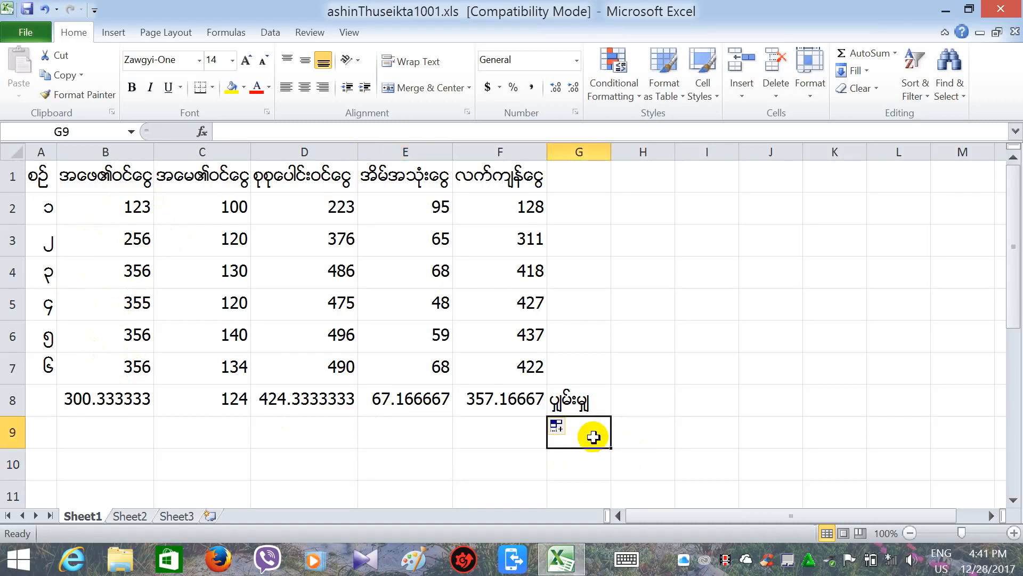
text(p)
key(BackSpace)
key(BackSpace)
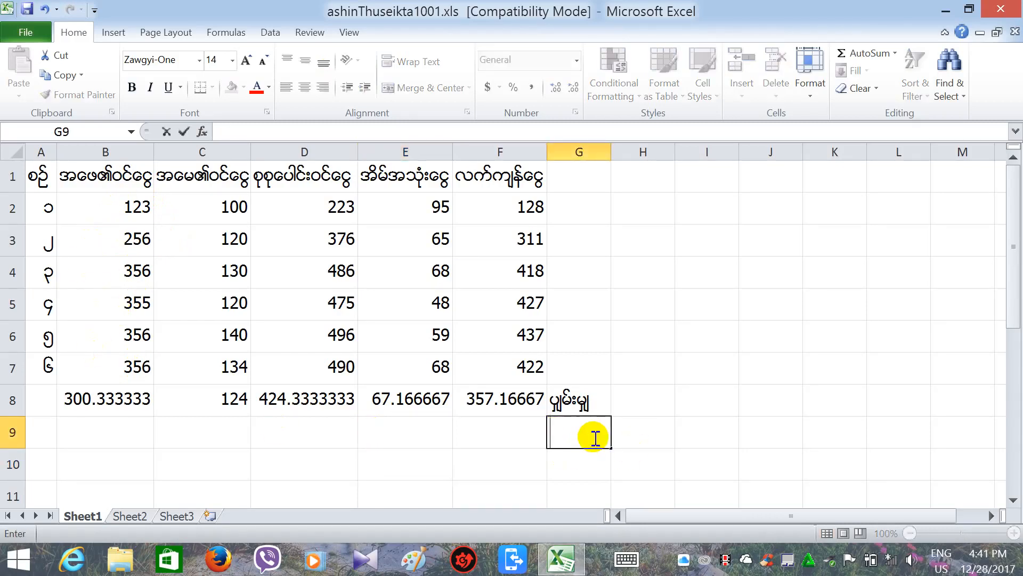
key(alt+shift)
text(စုစုေ)
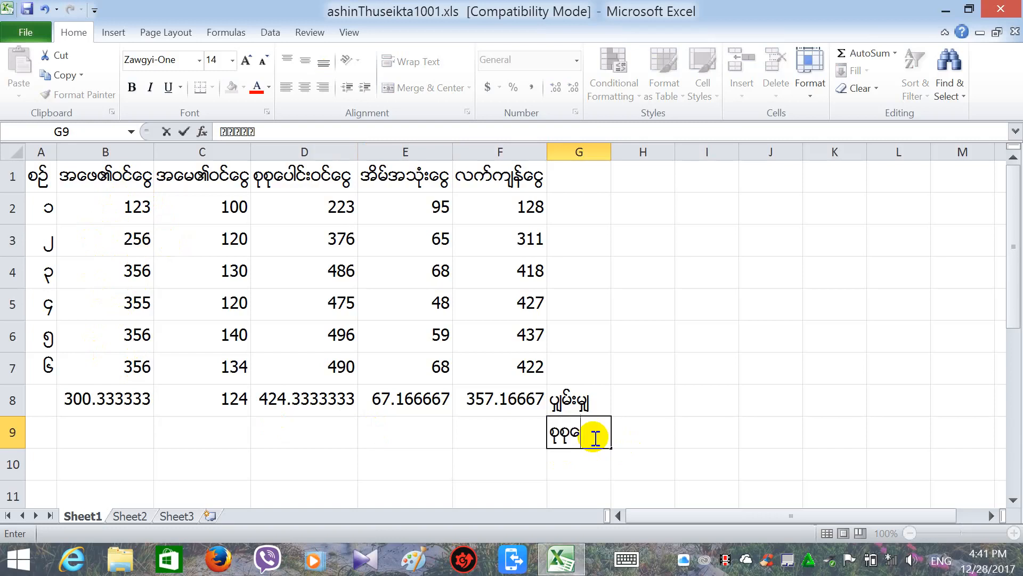
text(ပါင္း)
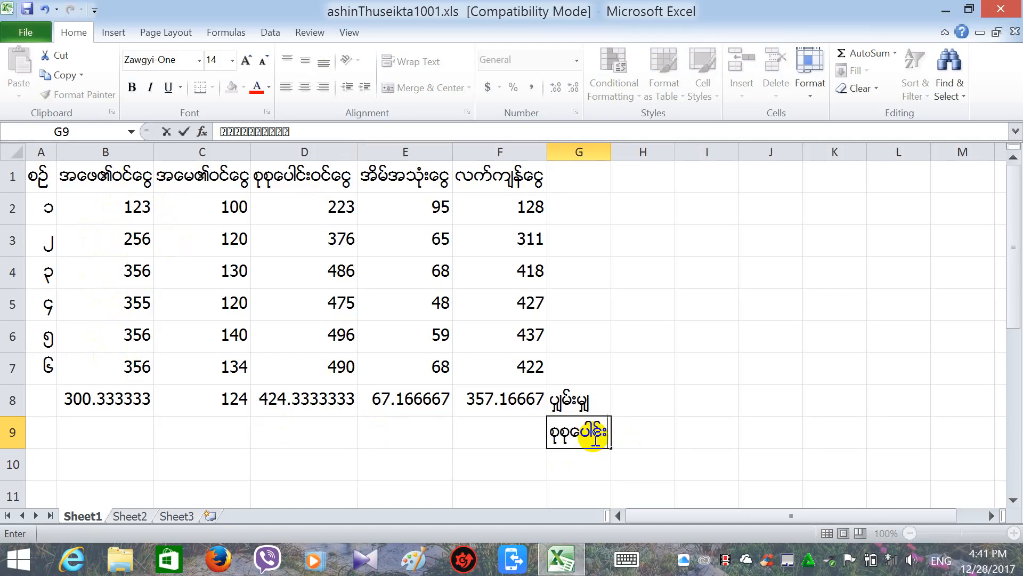
click(123, 425)
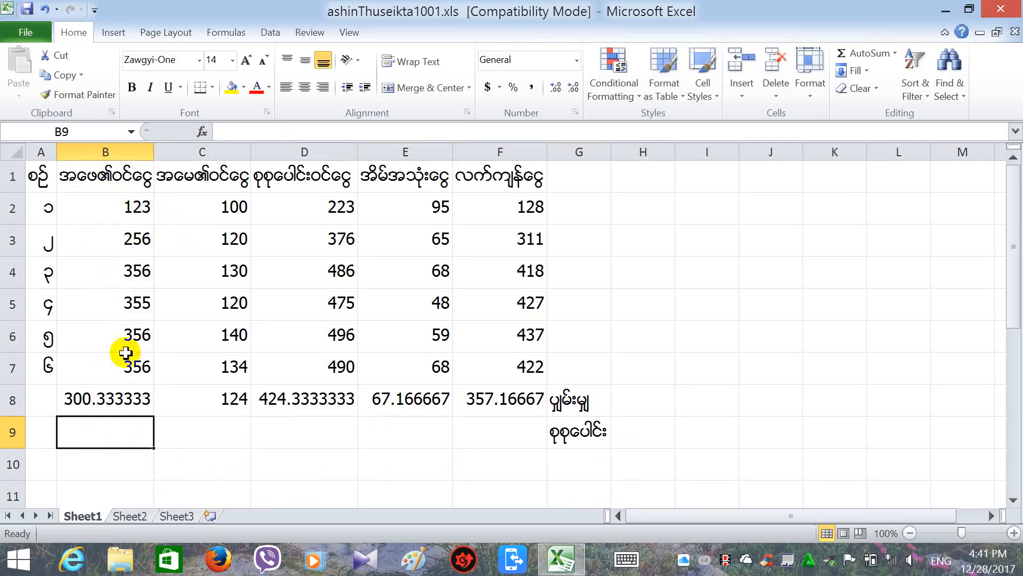
click(230, 130)
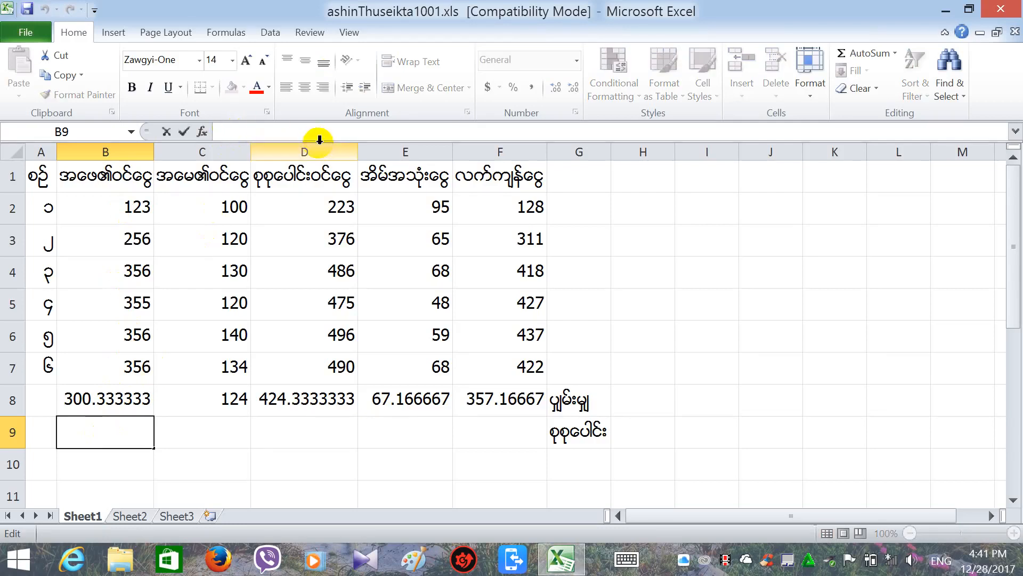
text(=)
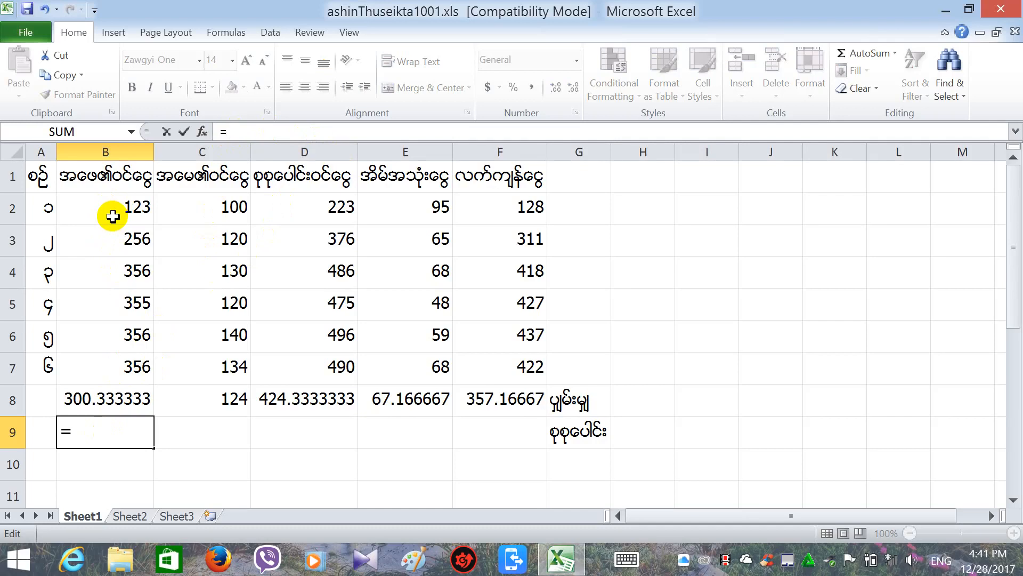
text(ဘ)
key(alt+shift)
text(b)
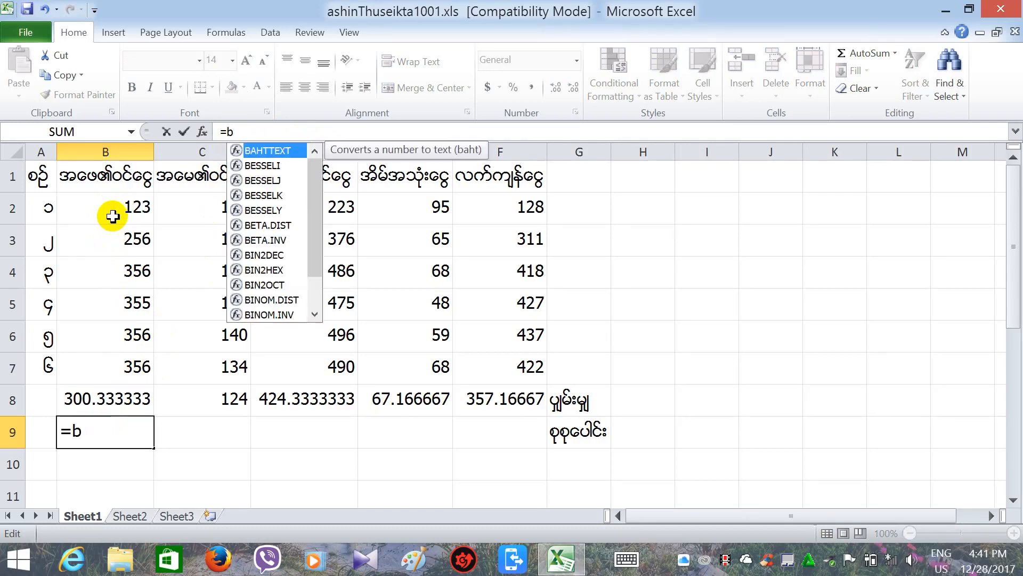
text(2:)
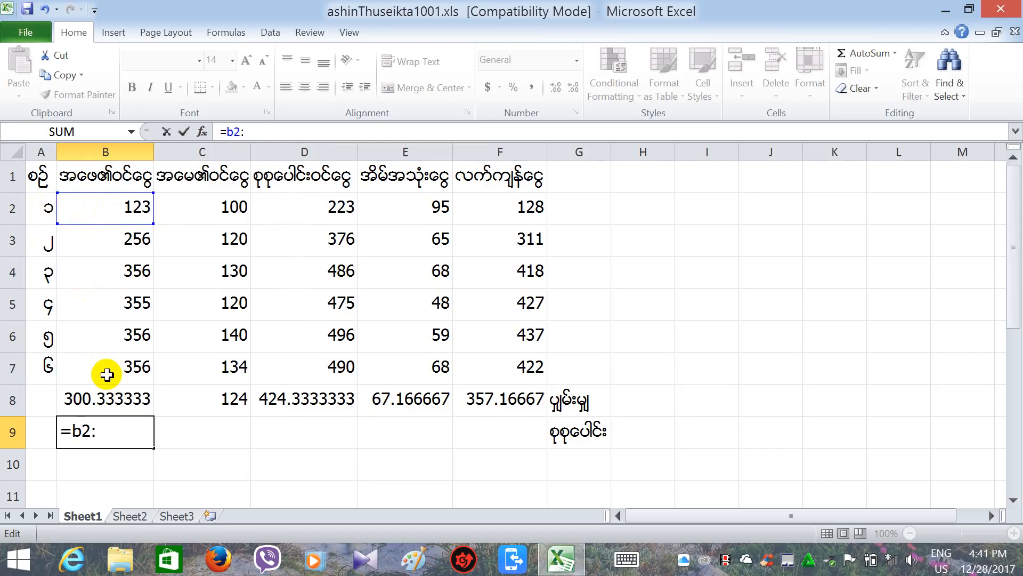
text(b7)
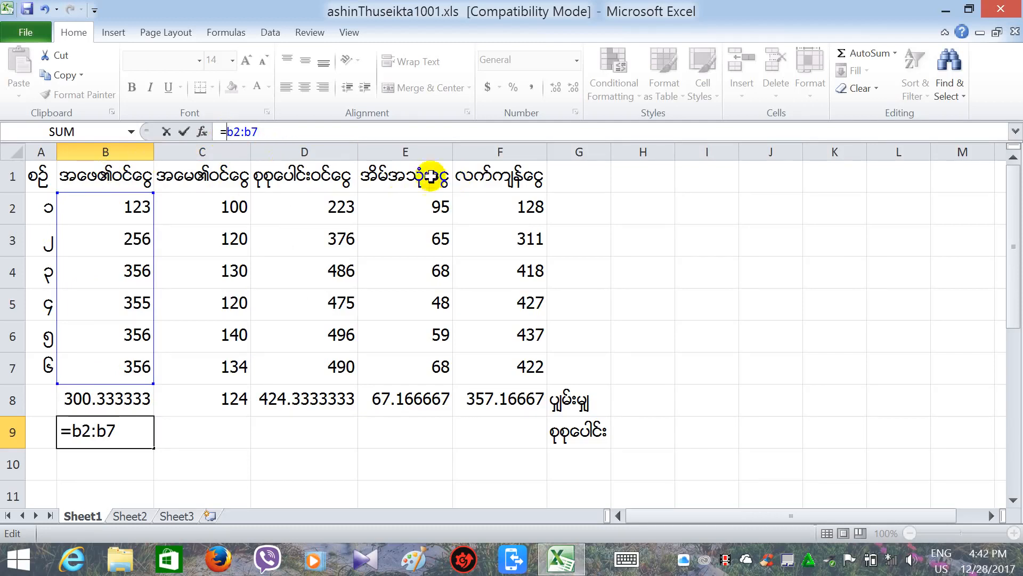
drag(292, 135, 200, 132)
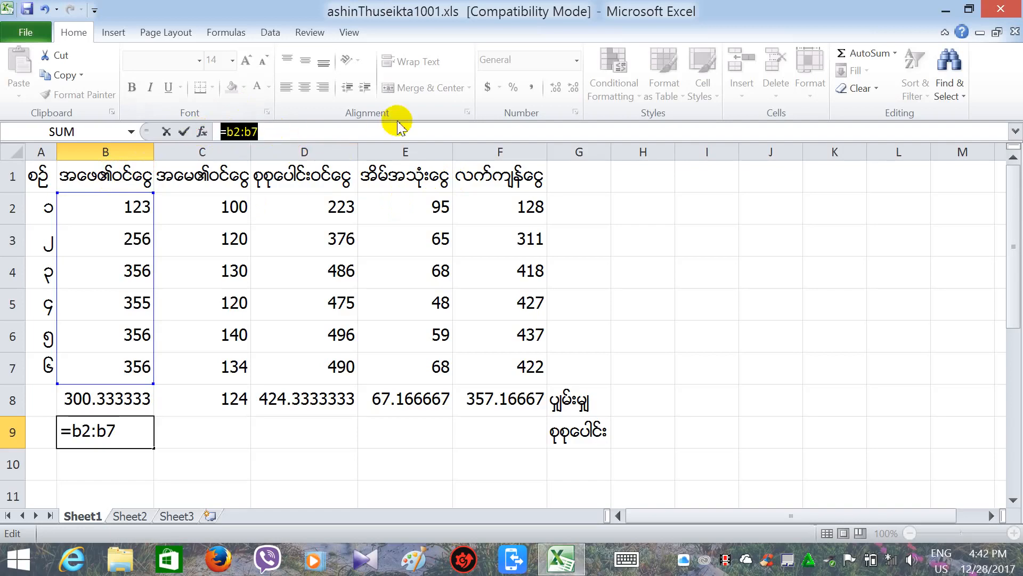
key(BackSpace)
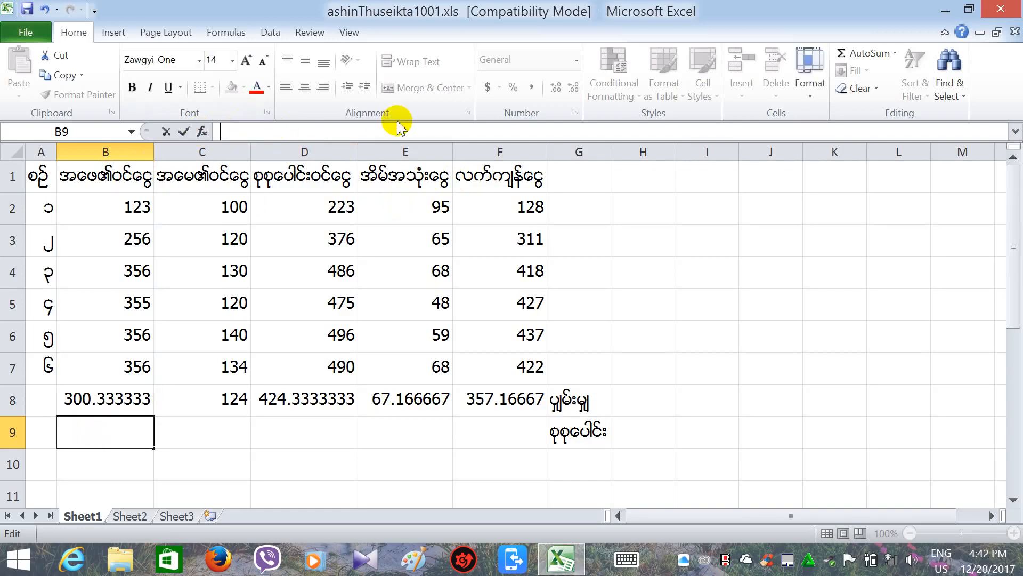
Enter =SUM(B2:B7) in B9 so it totals column B as 1802.
text(+)
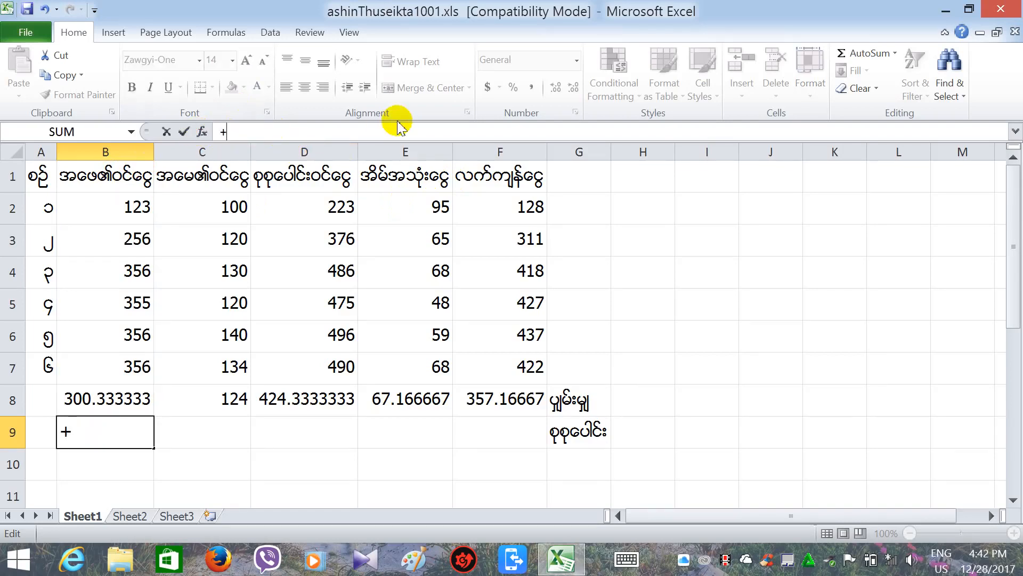
key(BackSpace)
text(=su)
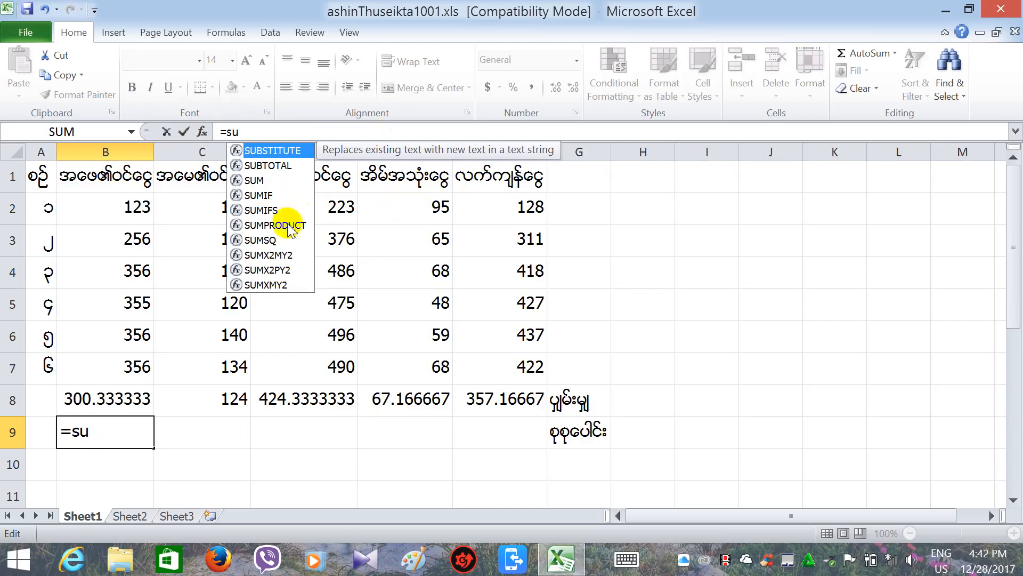
double_click(254, 183)
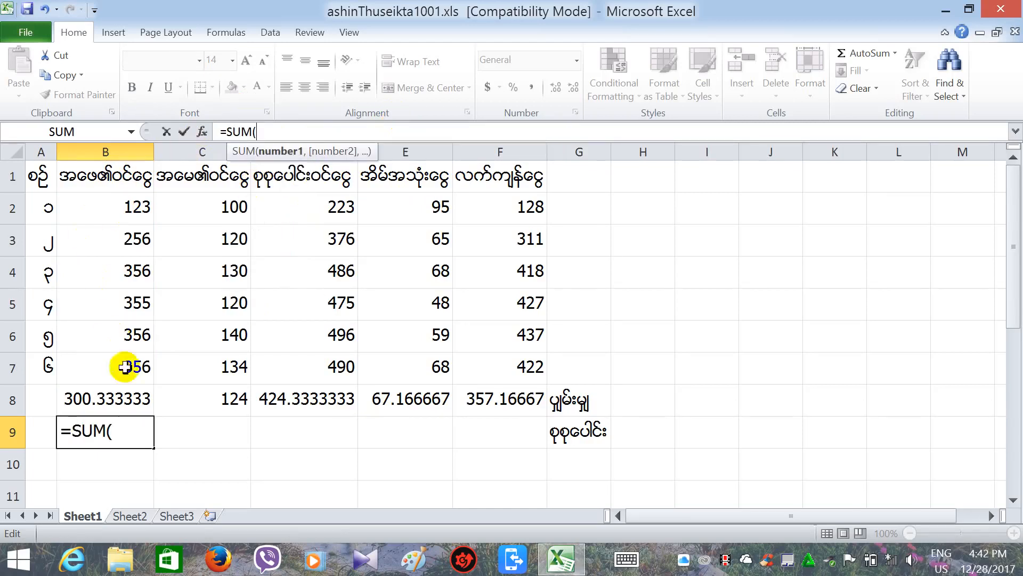
click(131, 212)
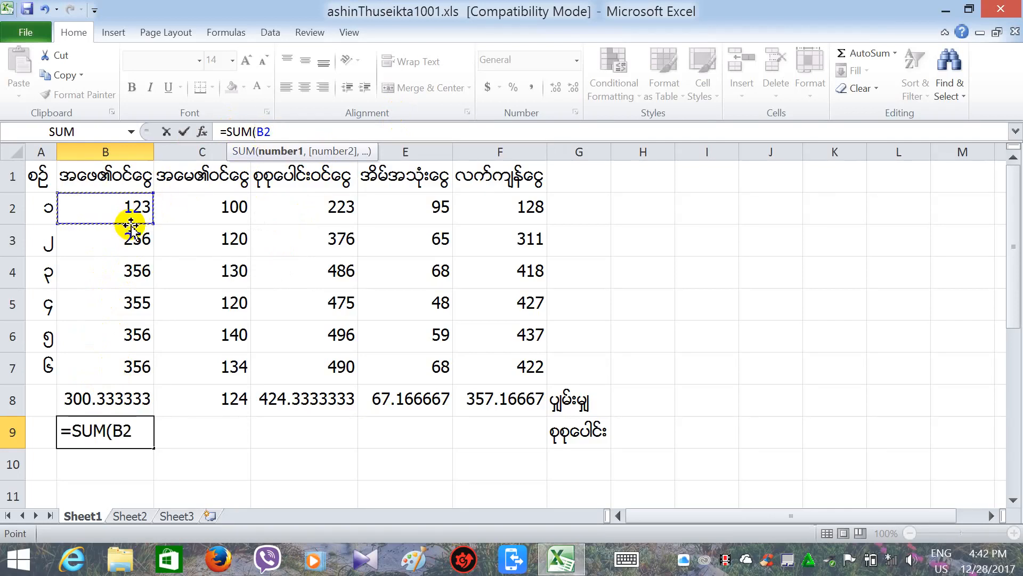
key(F8)
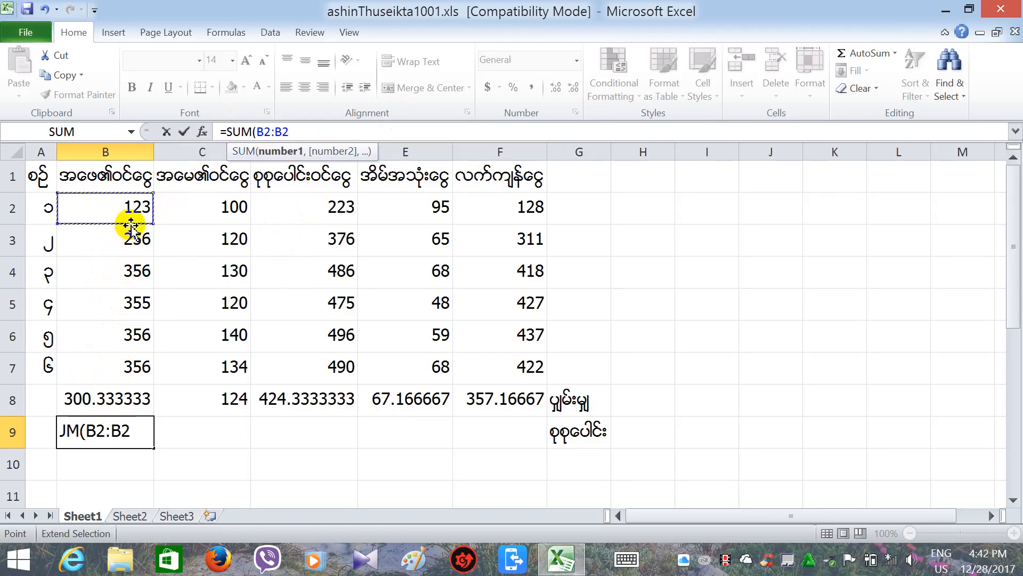
key(BackSpace)
key(BackSpace)
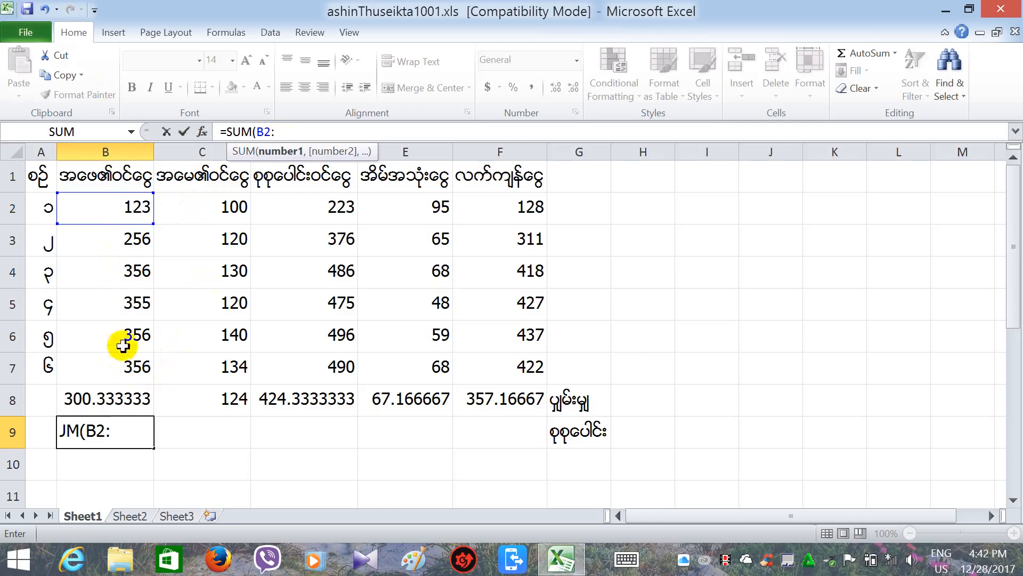
click(115, 377)
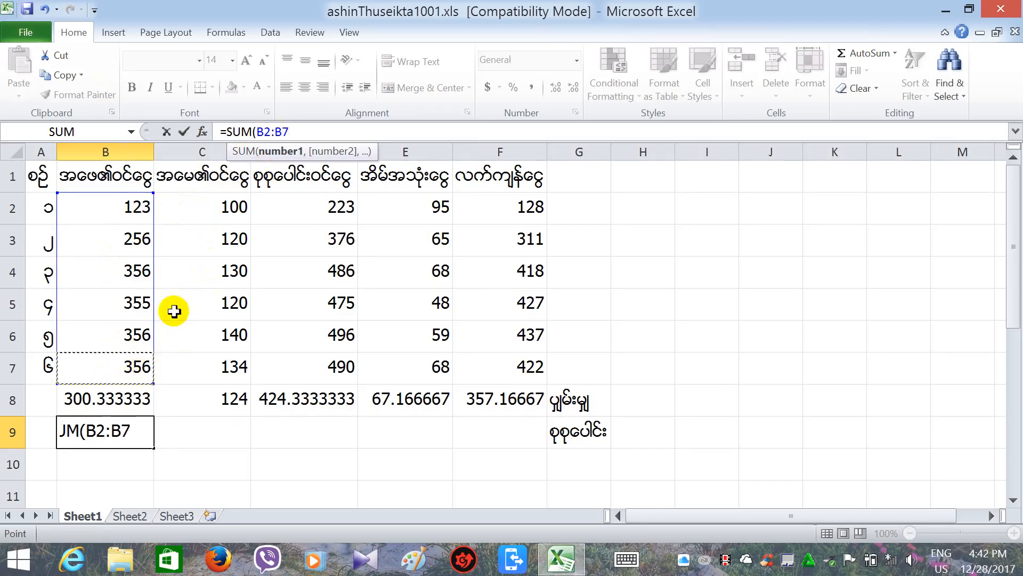
text())
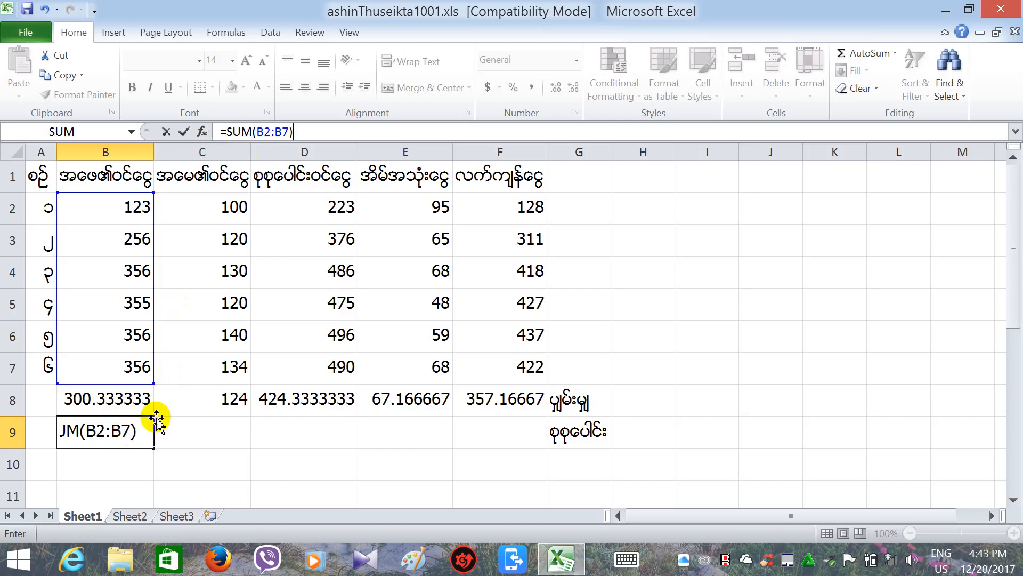
key(Return)
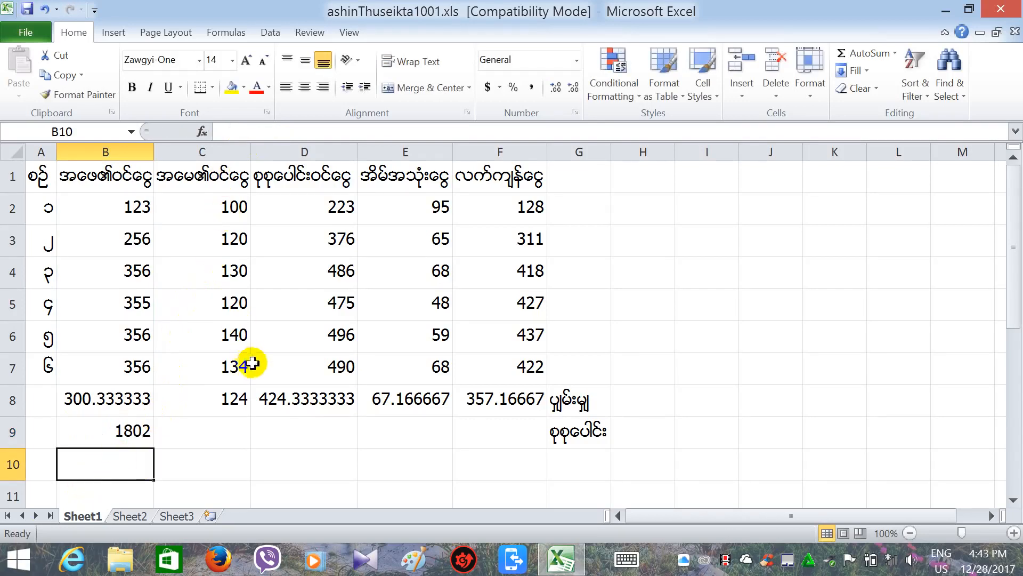
click(133, 431)
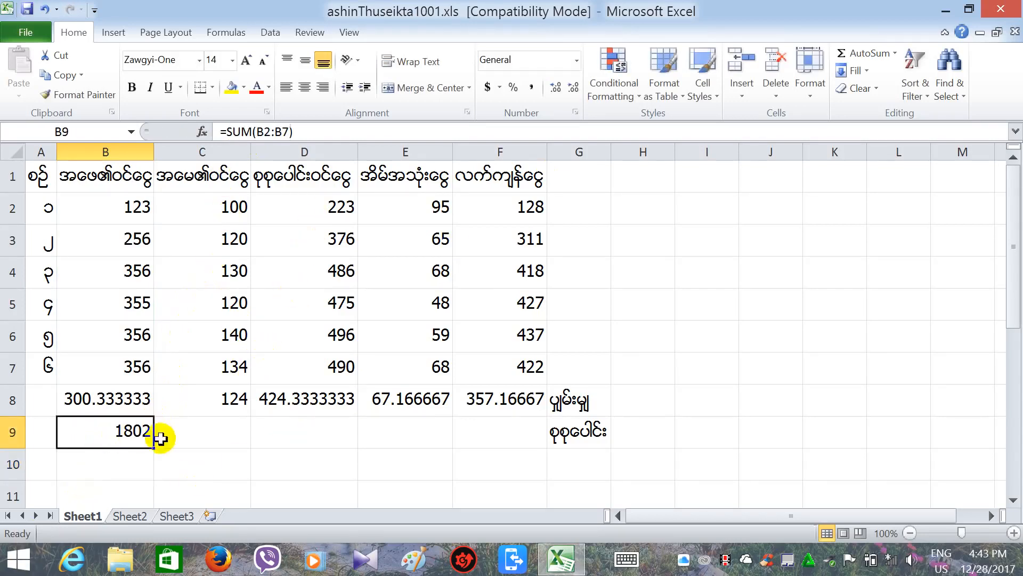
Fill the B9 SUM formula across C9:F9, giving 744, 2546, 403 and 2143.
drag(153, 447, 526, 423)
click(485, 482)
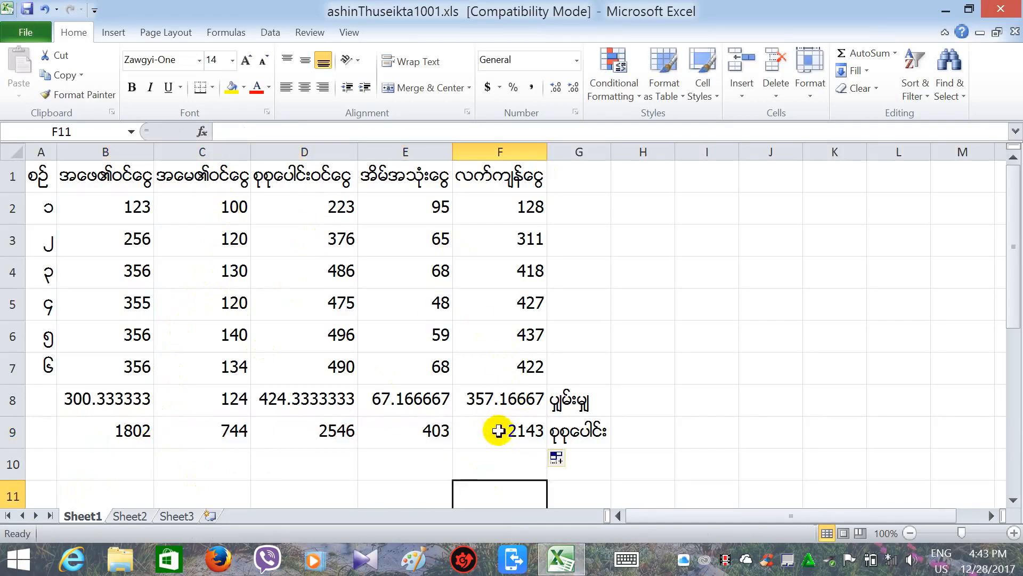
click(483, 464)
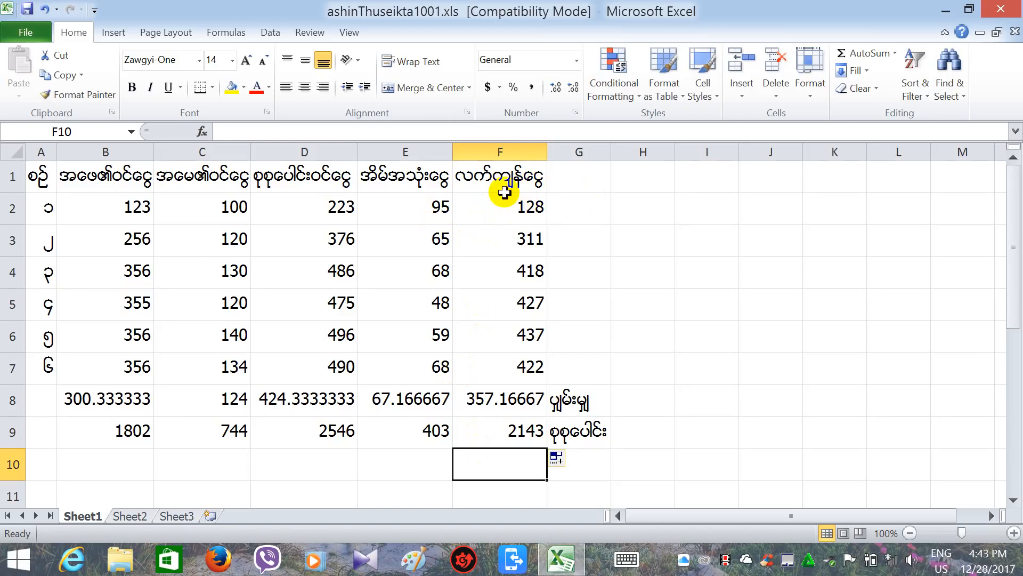
Check the =D-E balance formulas in F2, F4 and F5.
click(503, 211)
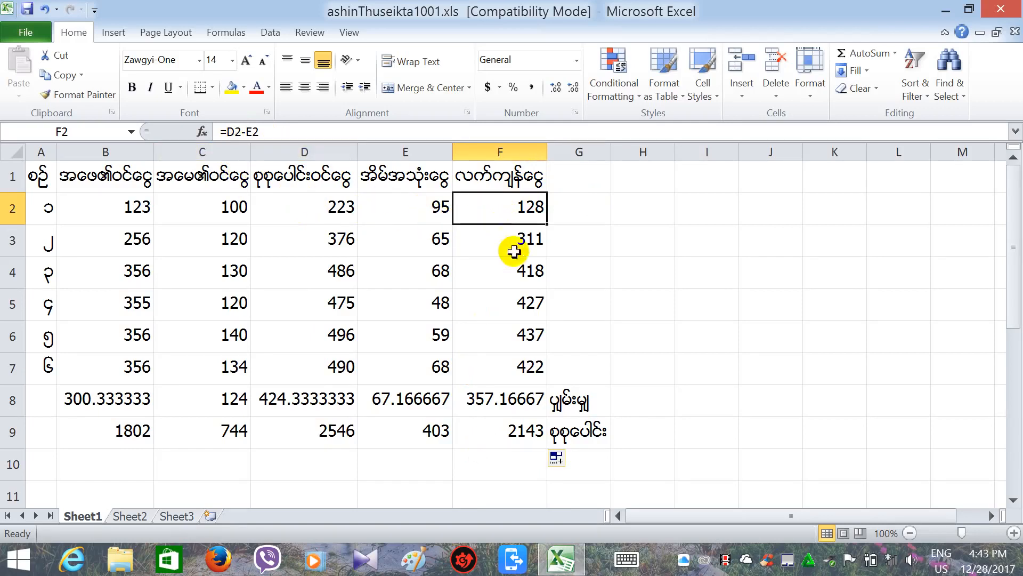
click(512, 279)
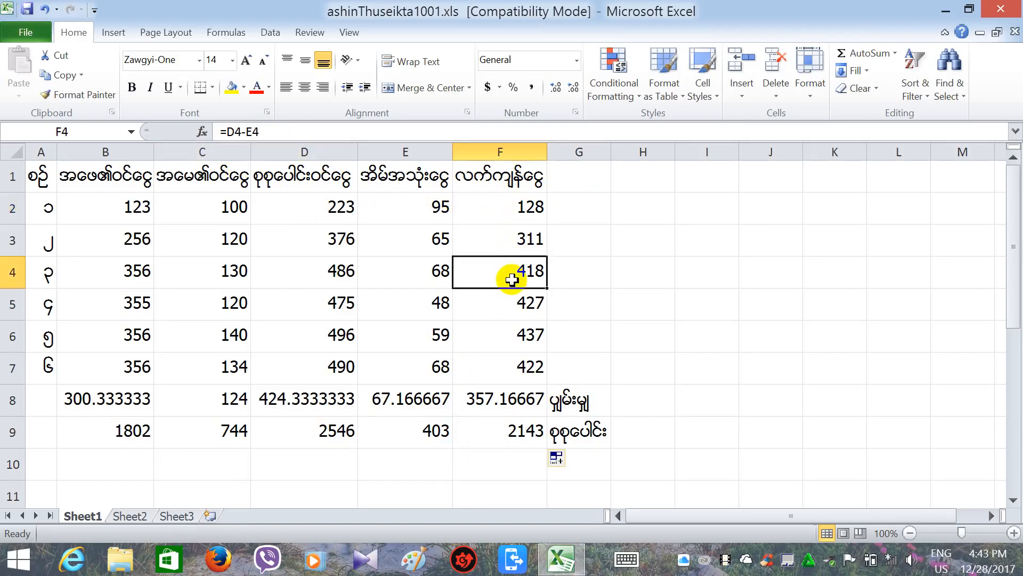
click(467, 312)
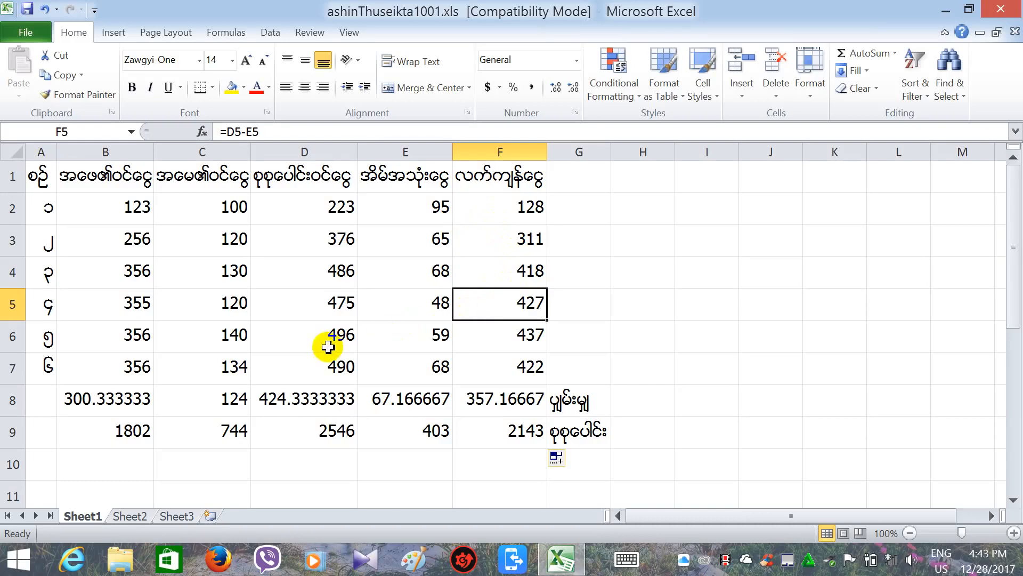
click(19, 172)
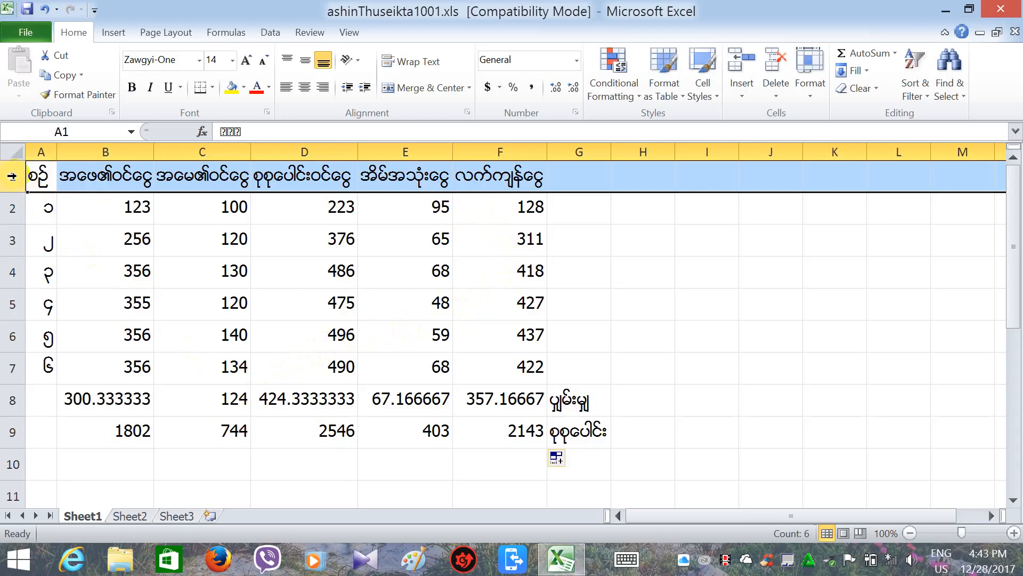
Insert an empty row 1 above the headers, pushing averages and totals to rows 9 and 10.
right_click(12, 176)
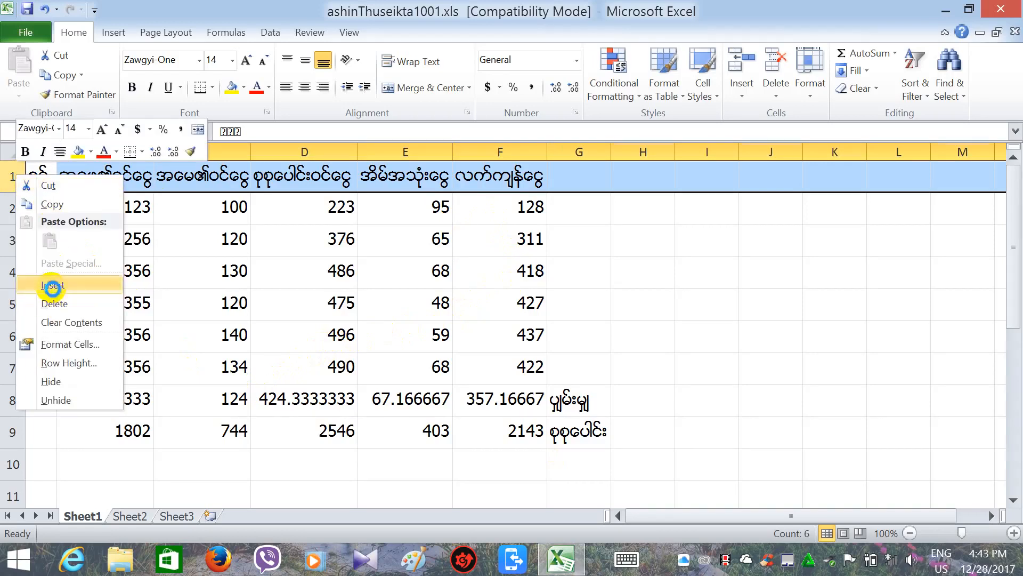
click(52, 286)
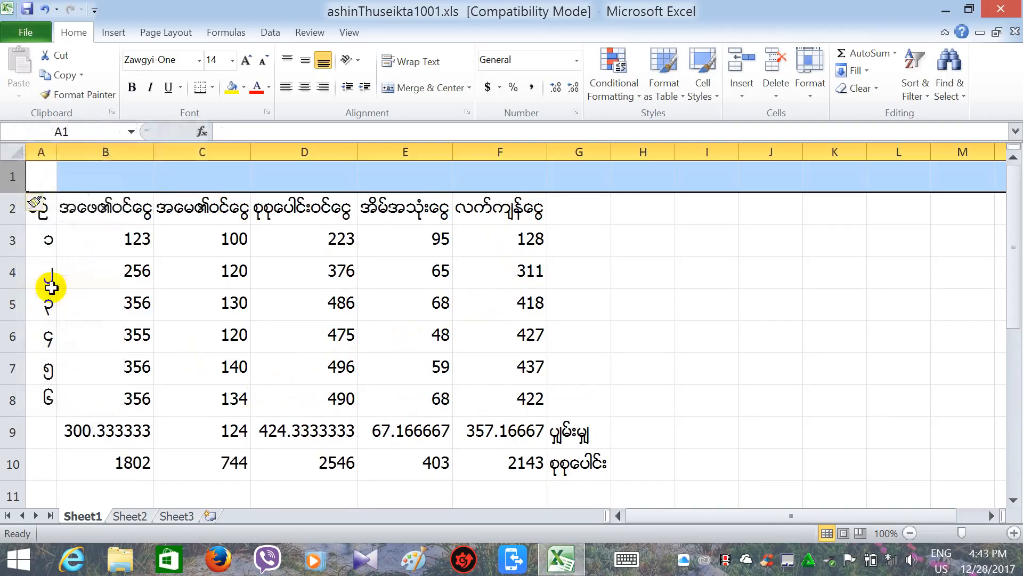
click(119, 253)
click(102, 184)
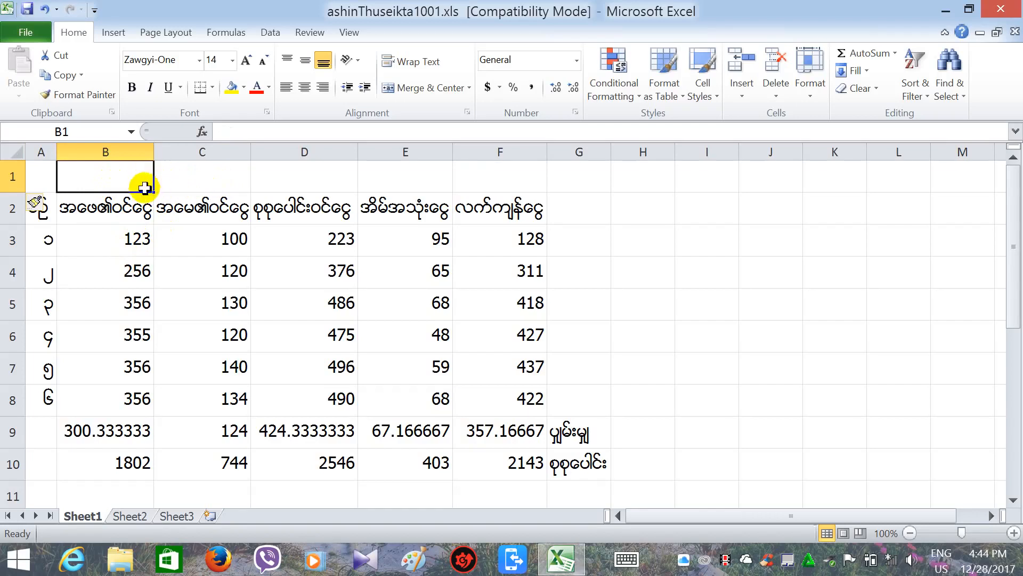
click(205, 178)
click(130, 178)
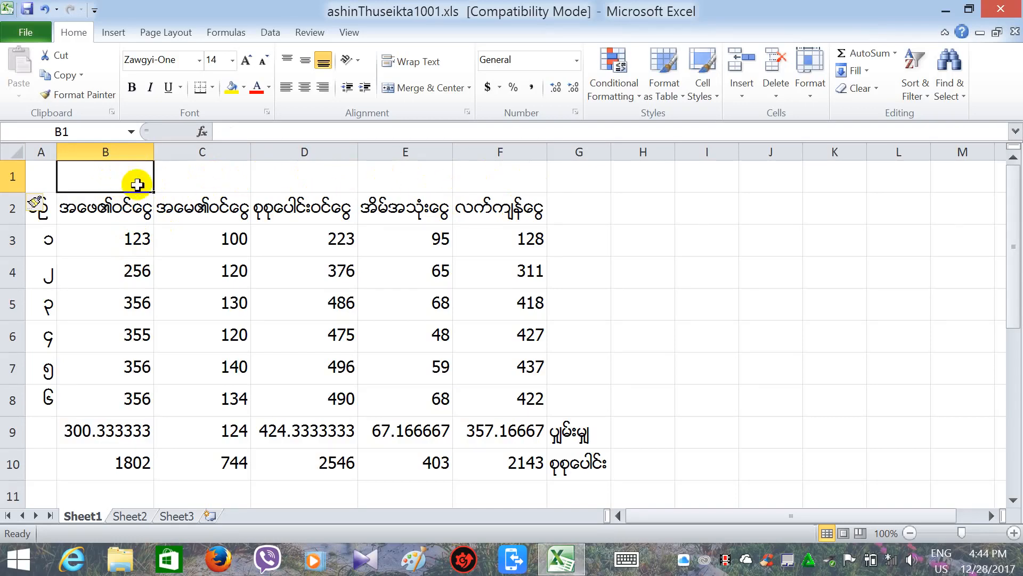
Merge and centre B1:F1 and enter the Burmese table title there.
drag(156, 192, 520, 199)
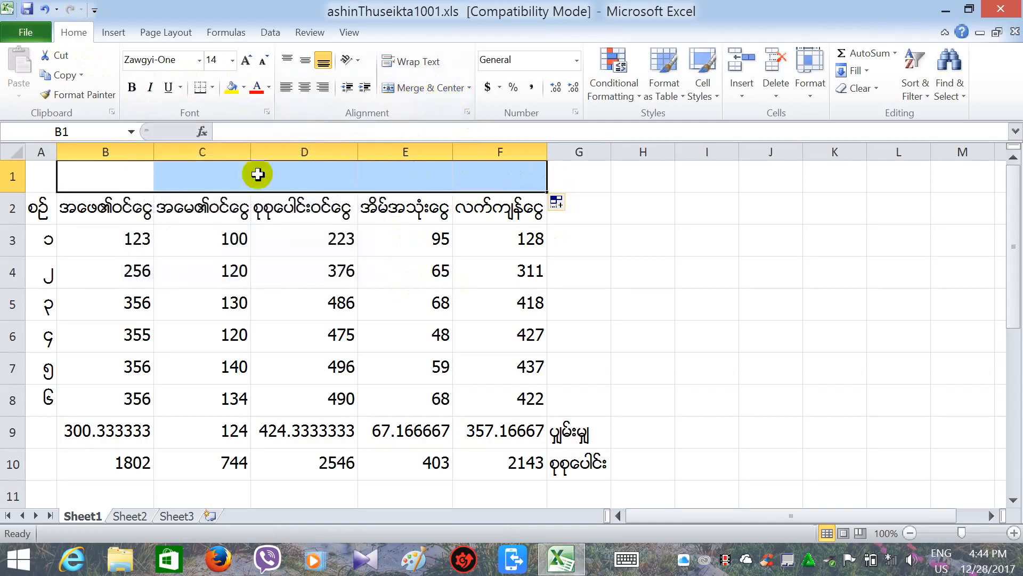
click(425, 91)
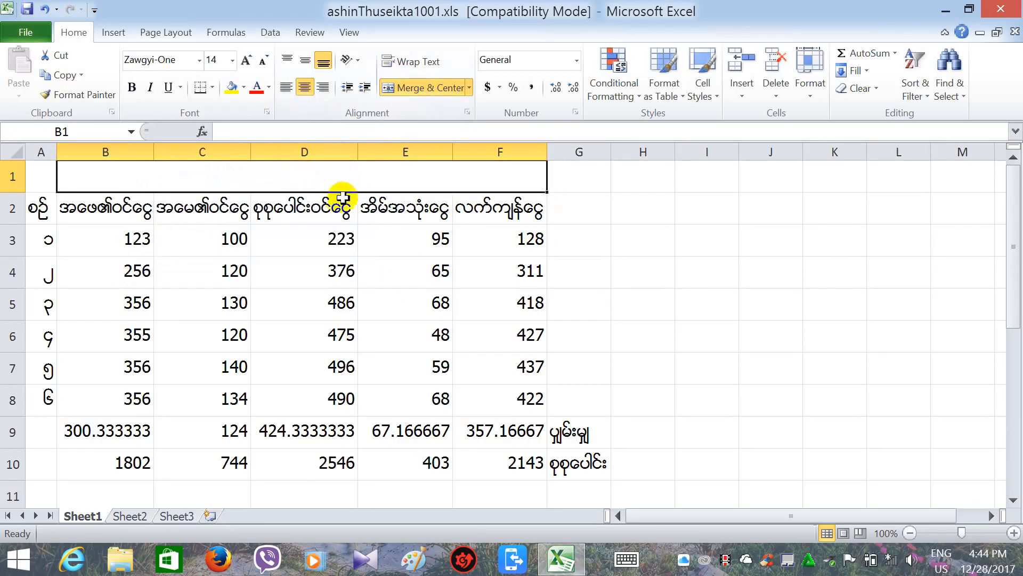
click(258, 134)
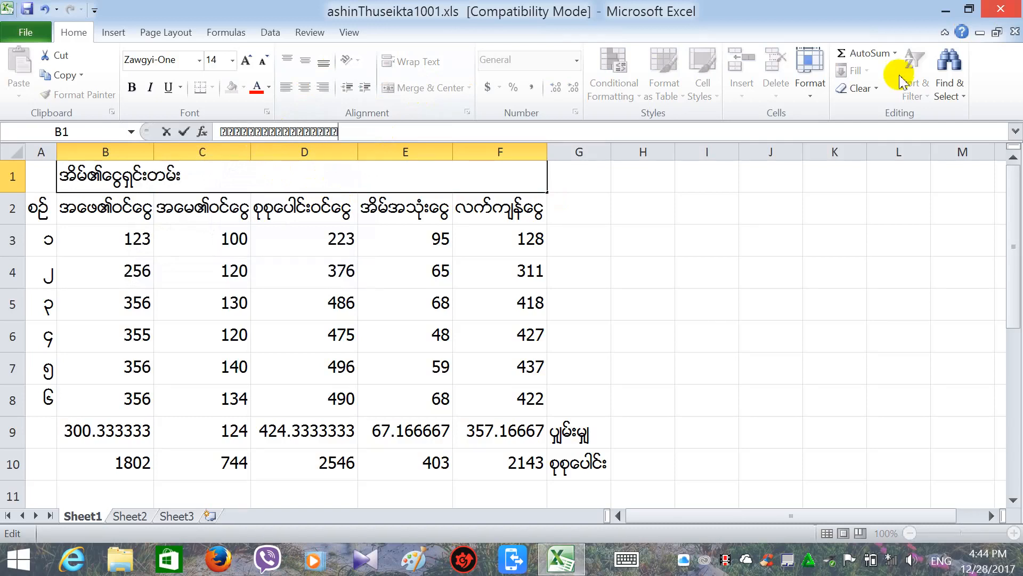
click(408, 238)
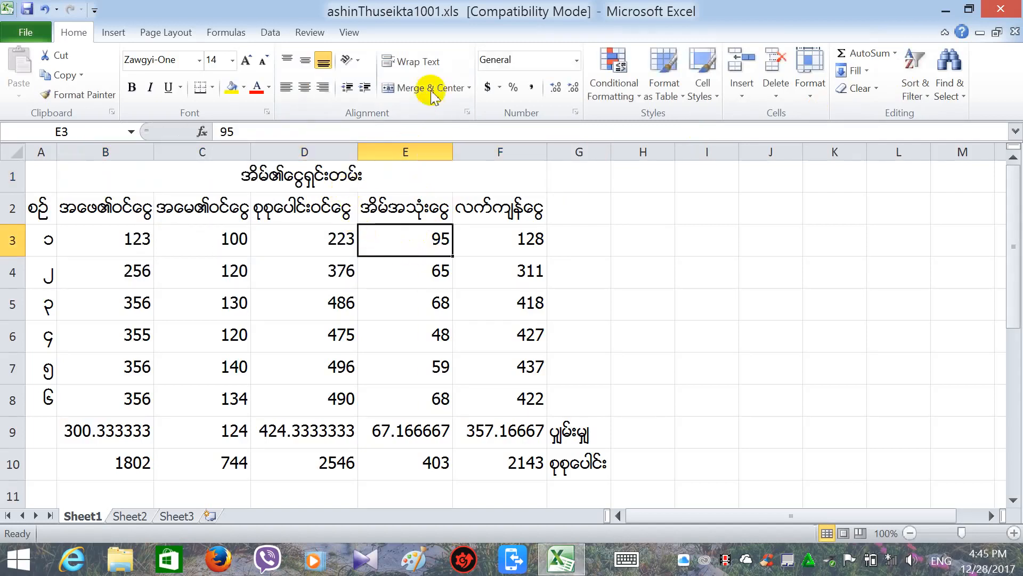
click(359, 179)
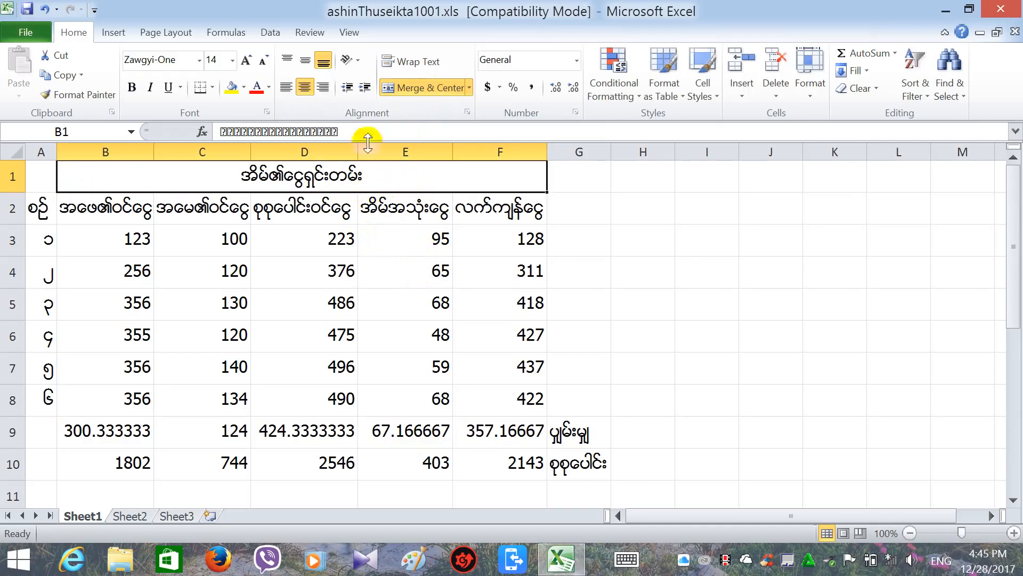
click(366, 90)
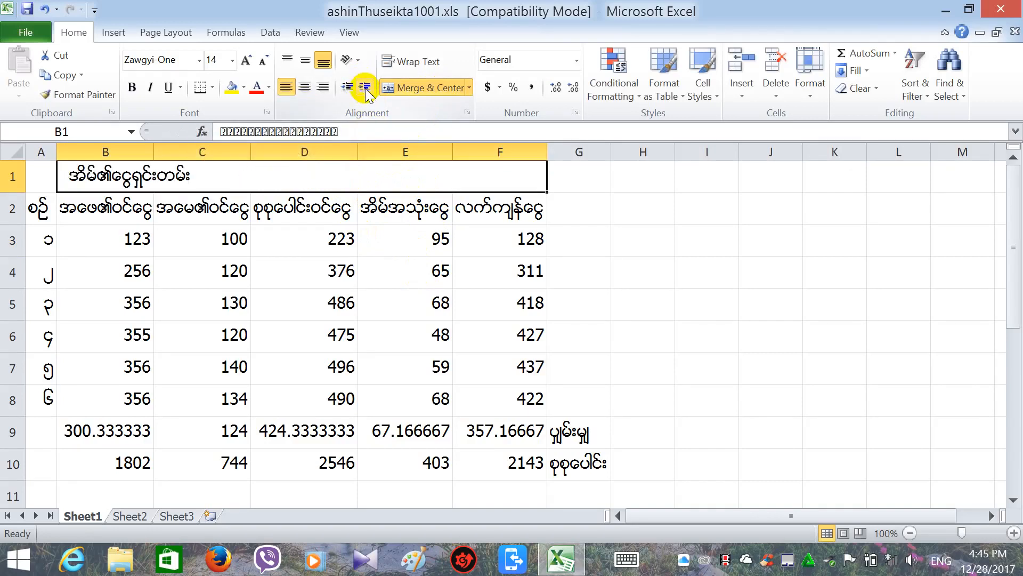
click(365, 90)
click(365, 90)
click(366, 91)
click(365, 90)
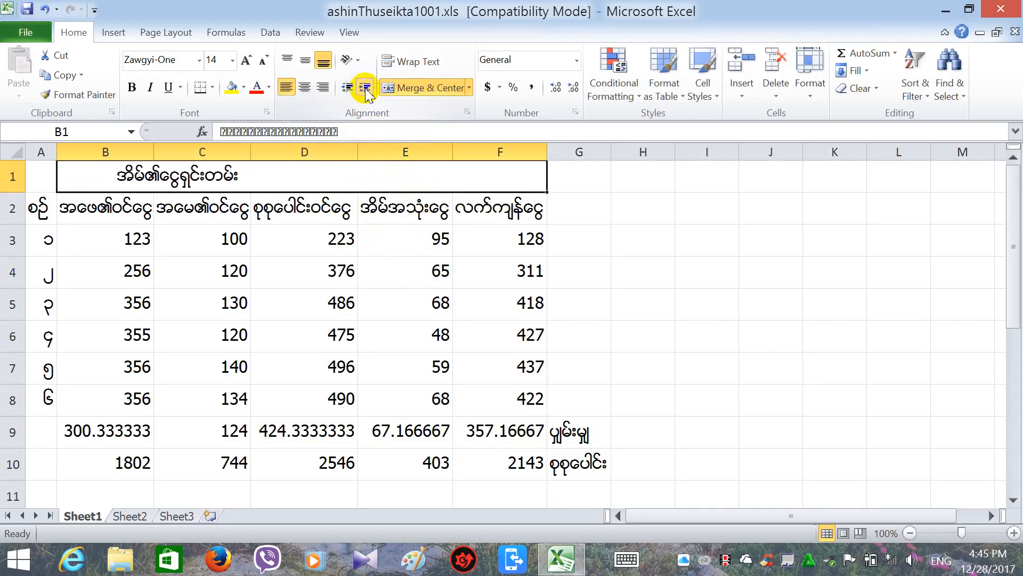
click(365, 91)
click(366, 90)
click(365, 90)
click(366, 91)
click(366, 91)
click(366, 91)
click(365, 91)
click(365, 90)
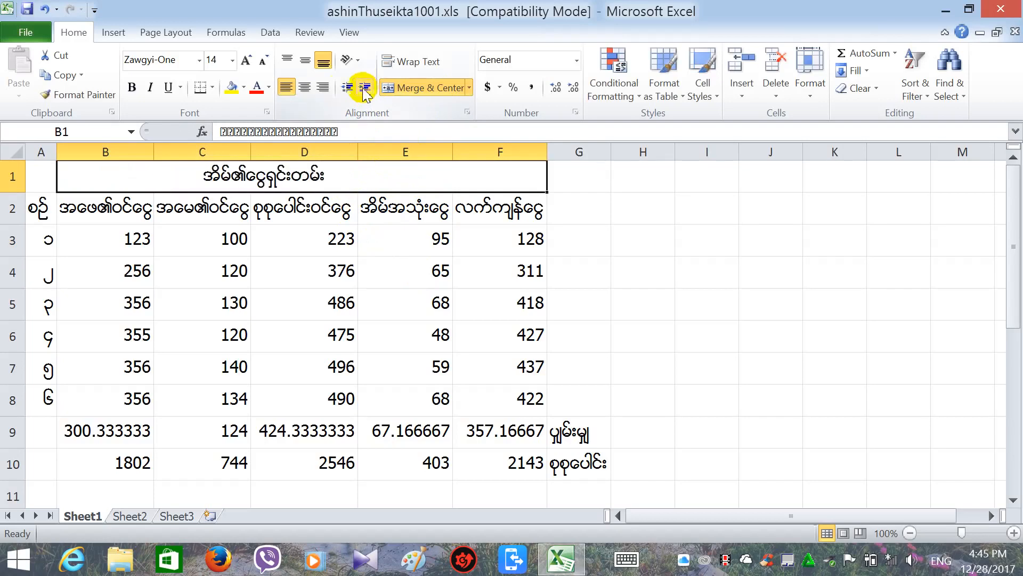
click(304, 87)
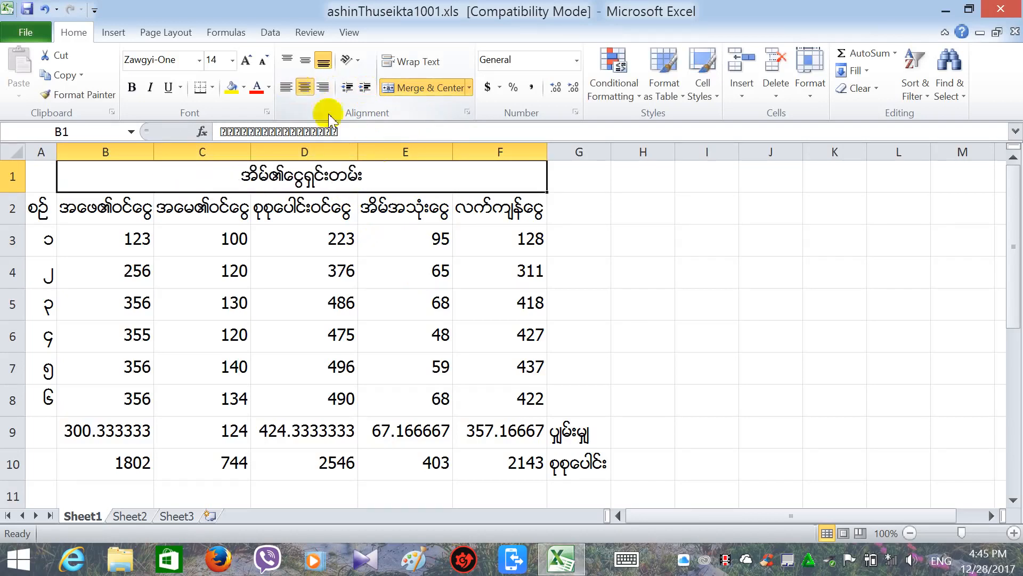
click(406, 240)
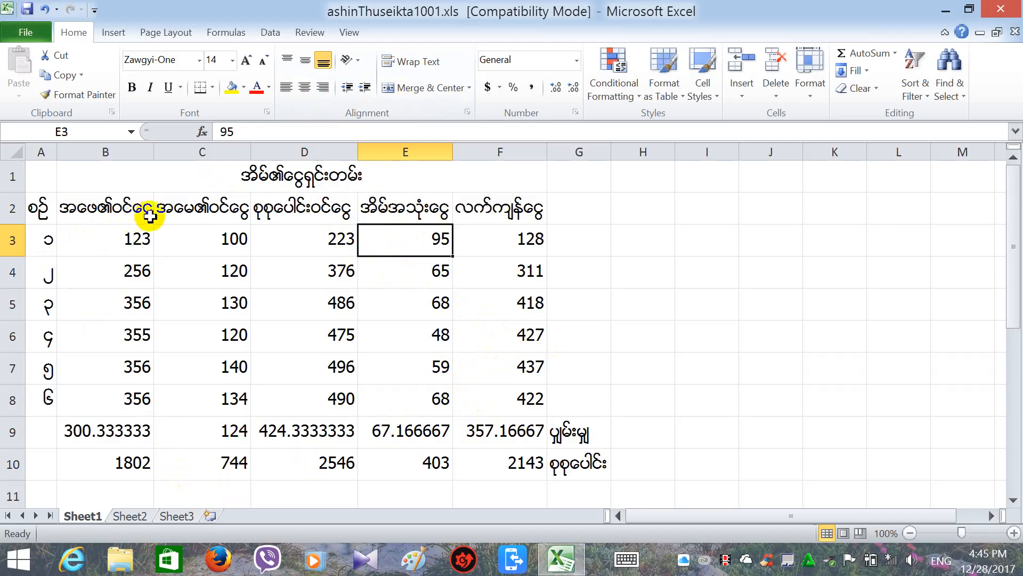
Set the merged title's font size to 16 after trying it at 20.
click(304, 177)
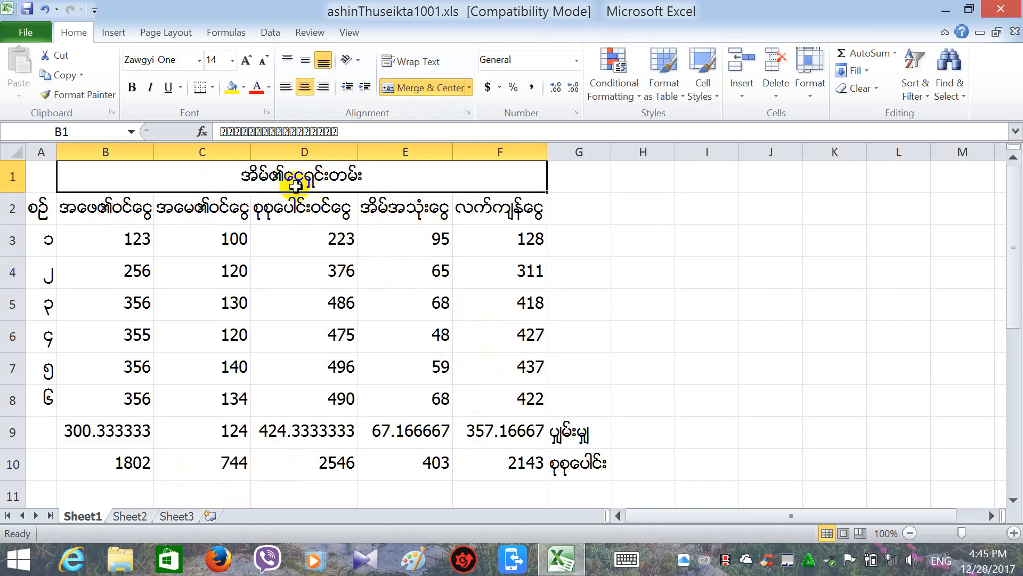
click(246, 61)
click(246, 61)
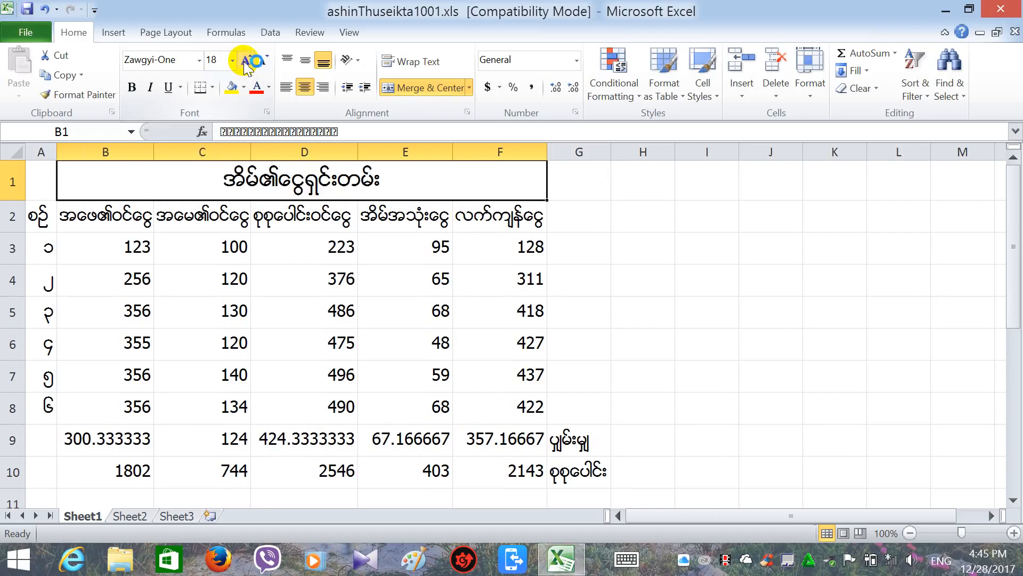
click(246, 61)
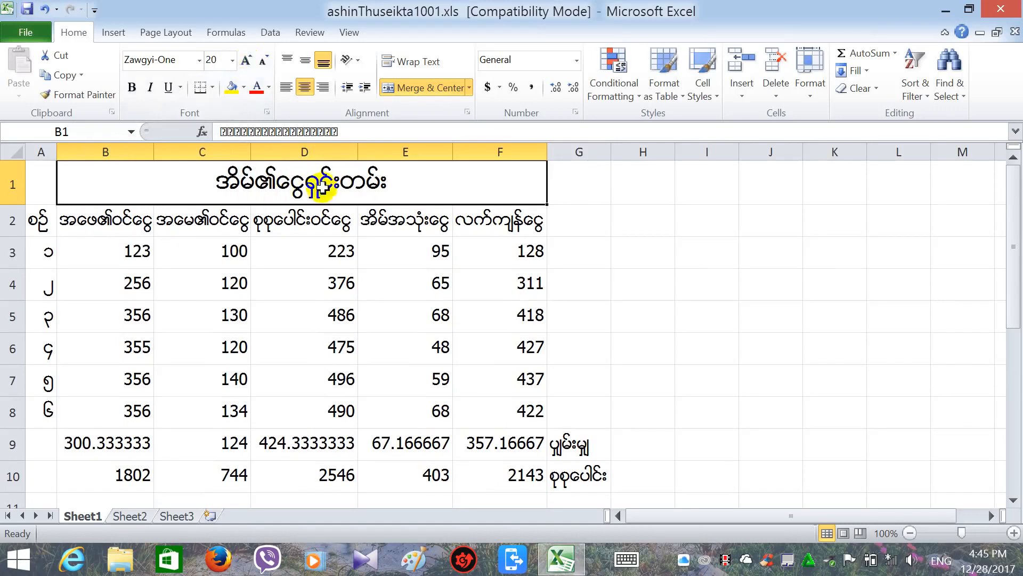
click(262, 65)
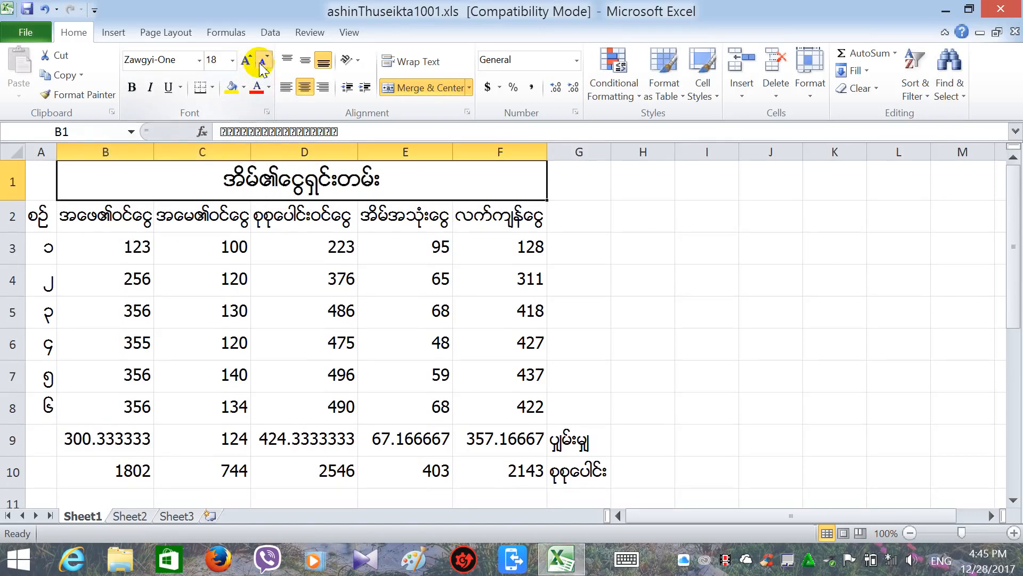
click(261, 65)
click(269, 248)
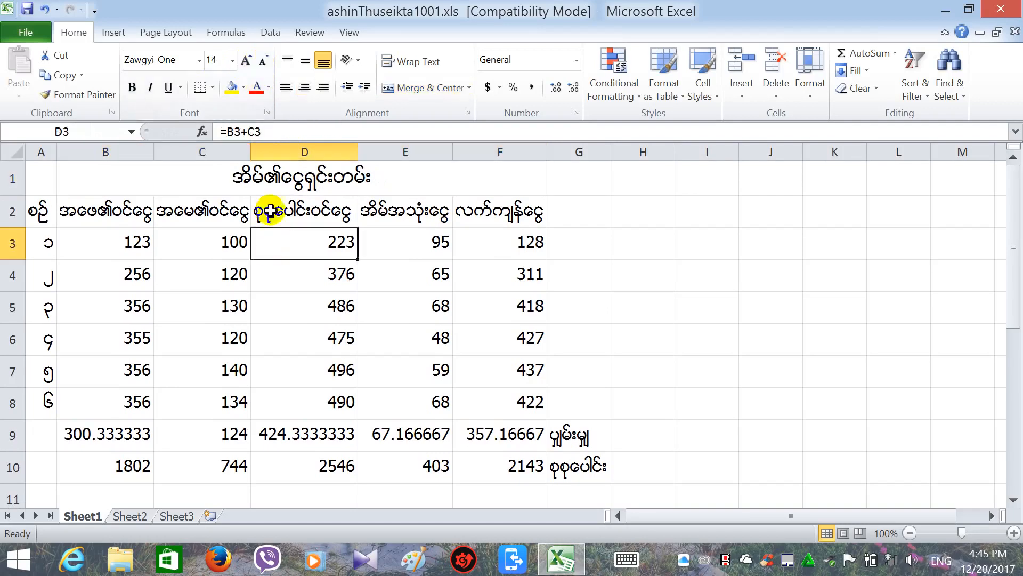
click(110, 179)
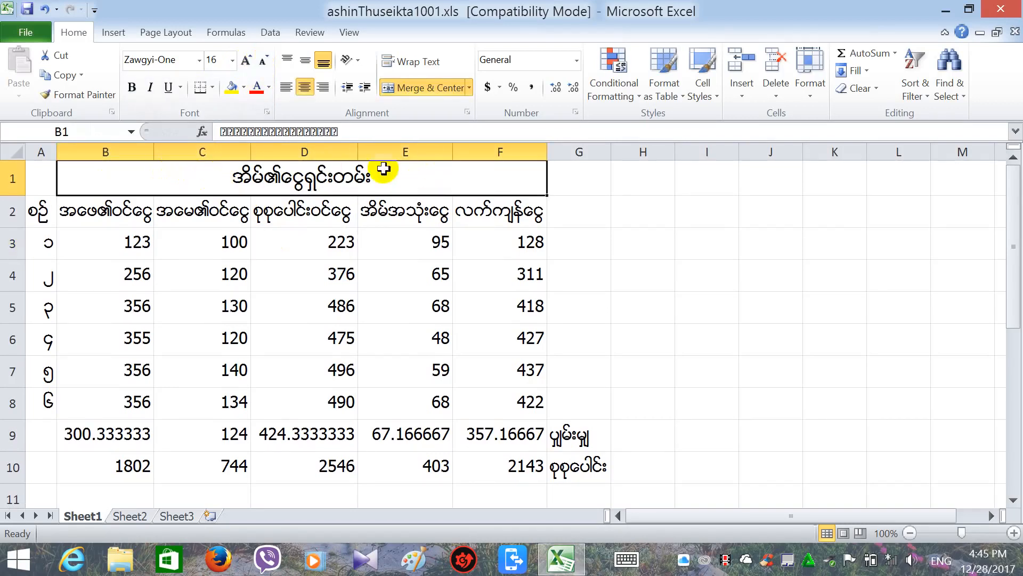
Fill the merged Myanmar title cell B1 with the teal theme colour and check the result.
click(242, 89)
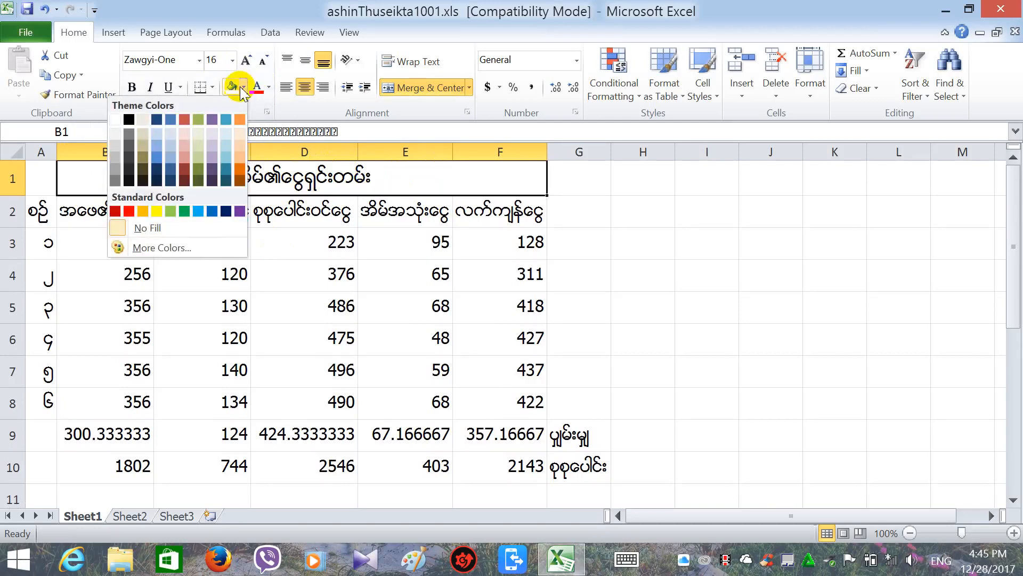
click(242, 90)
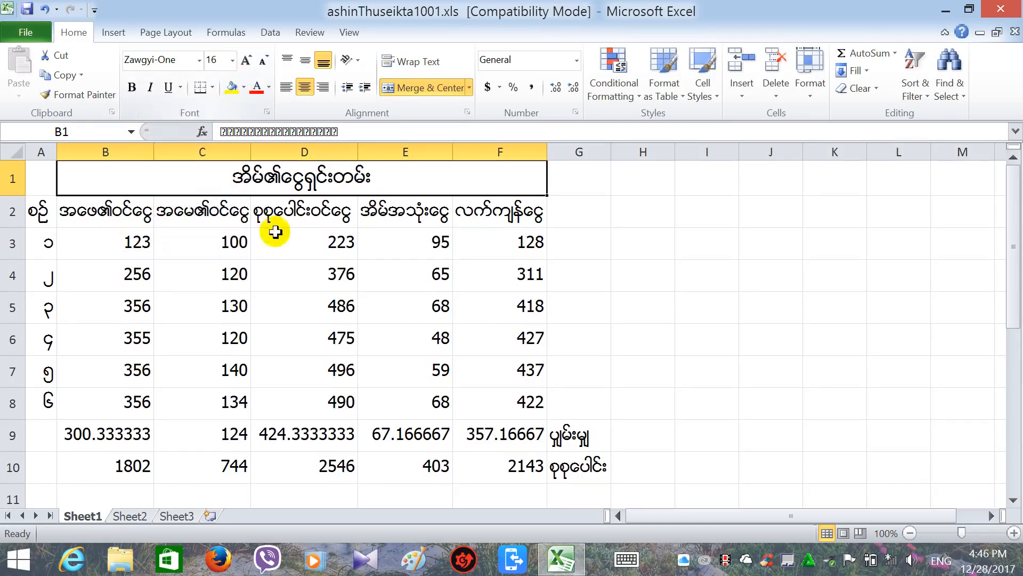
click(243, 88)
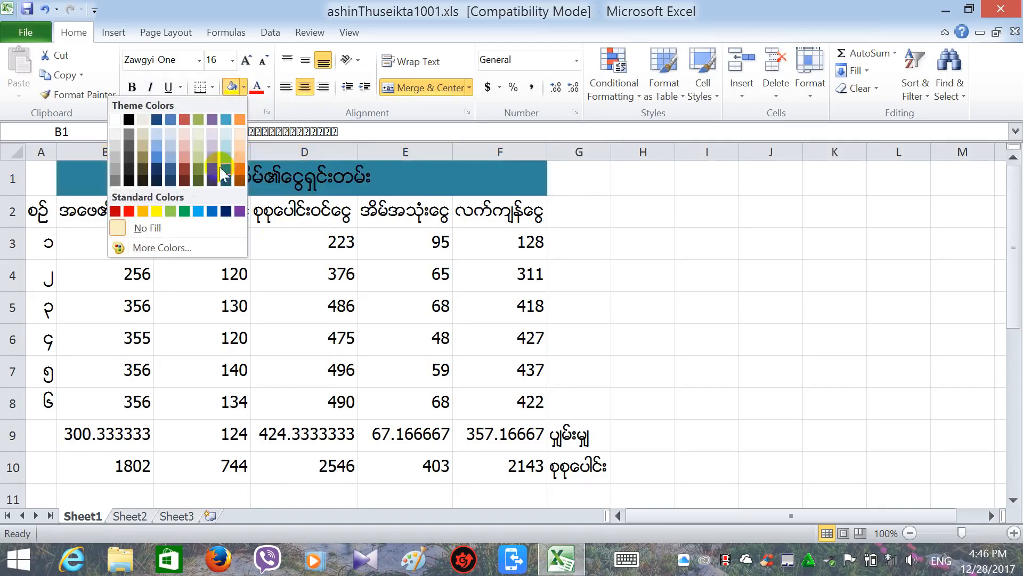
click(225, 169)
click(269, 221)
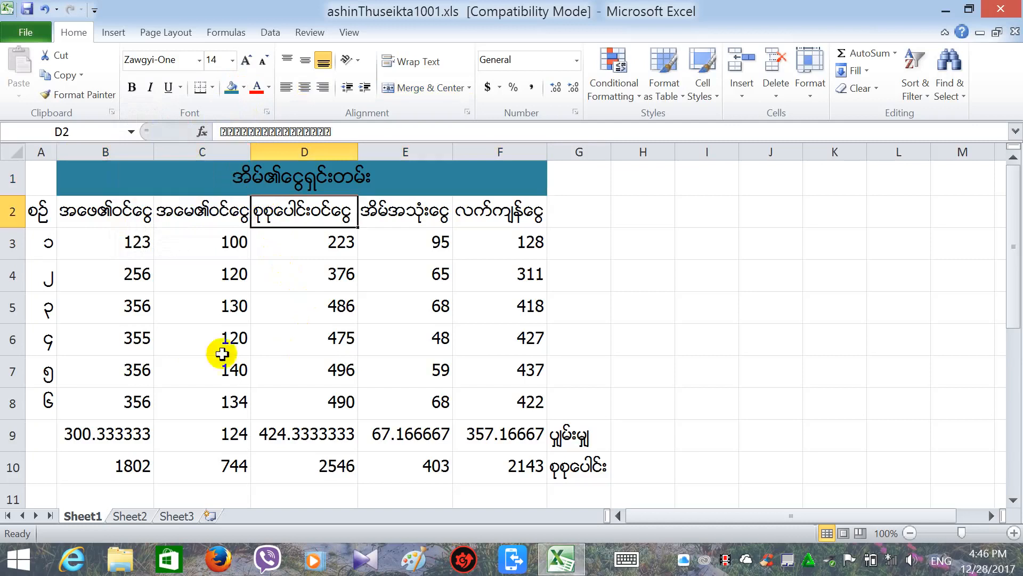
click(274, 189)
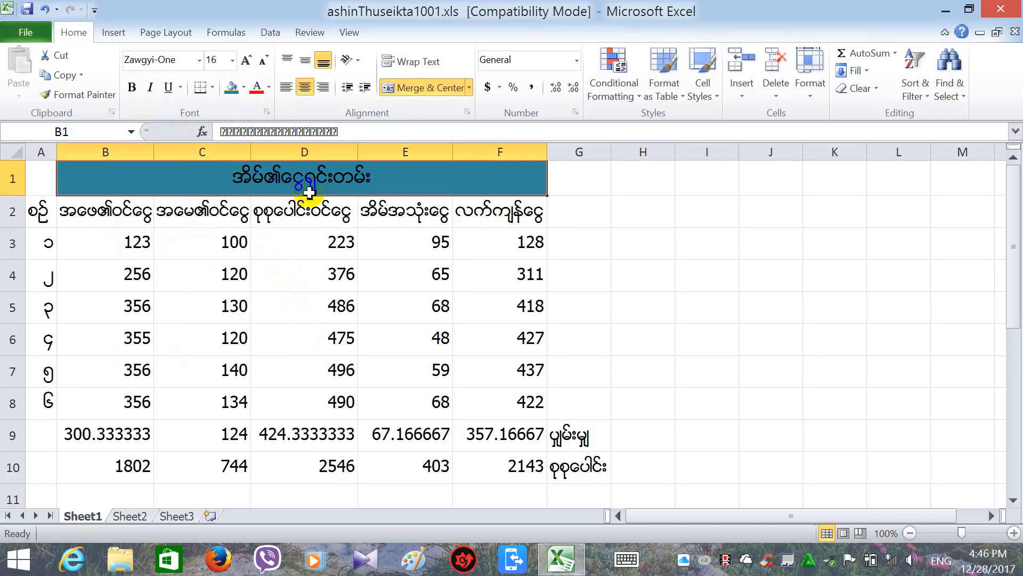
click(292, 234)
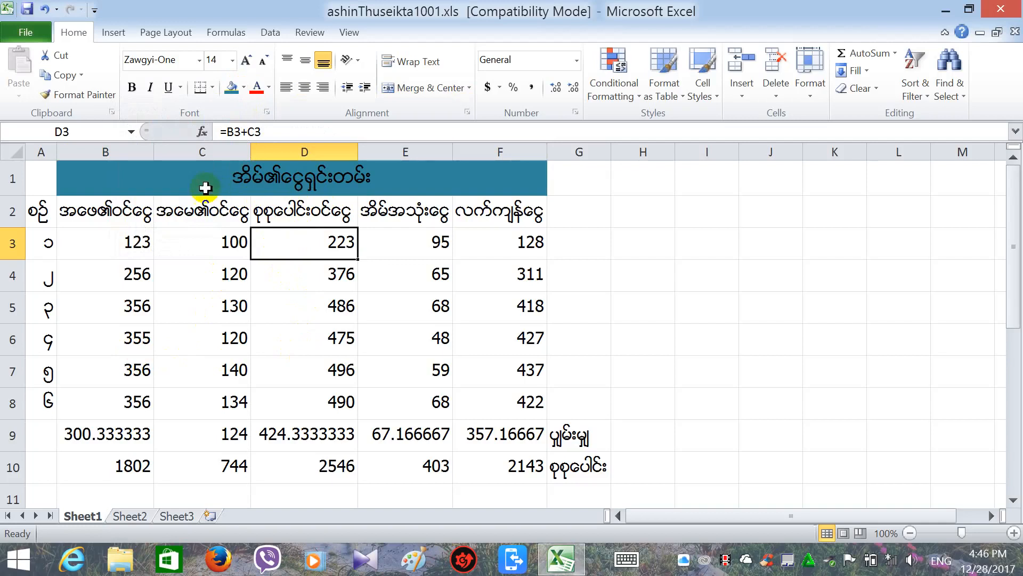
click(392, 187)
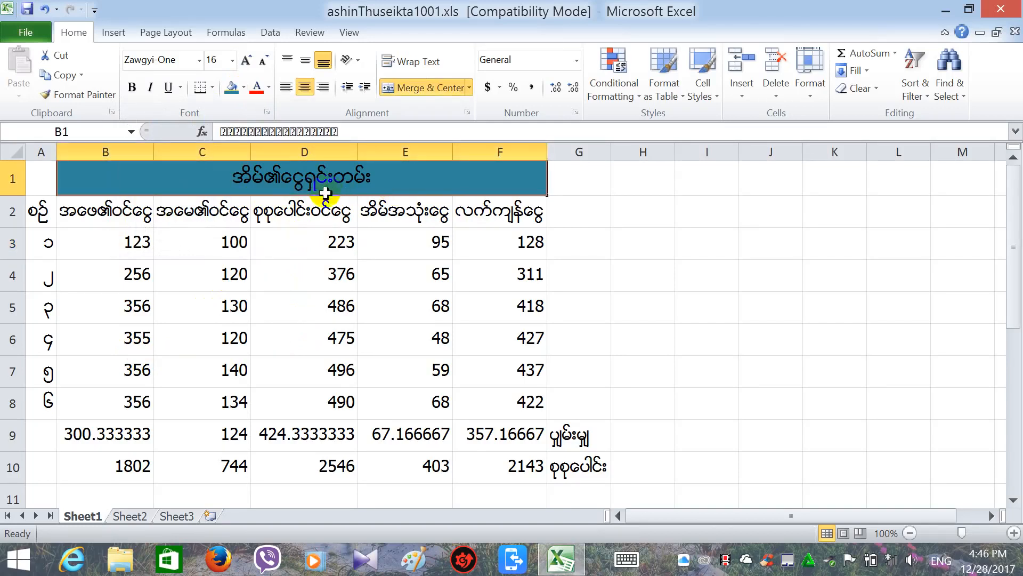
Colour the Myanmar title text in B1 standard red against the teal fill.
click(270, 88)
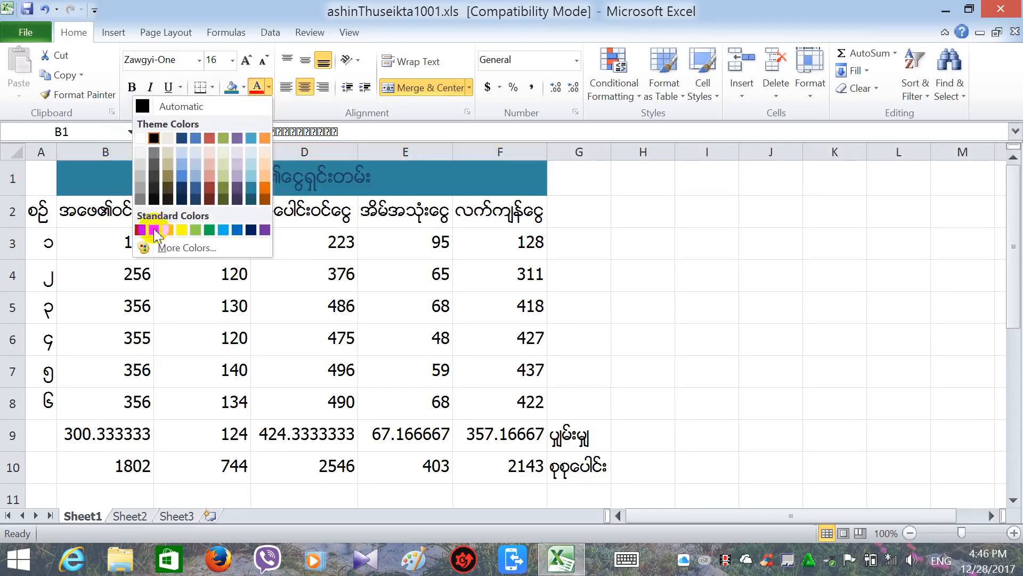
click(154, 230)
click(261, 272)
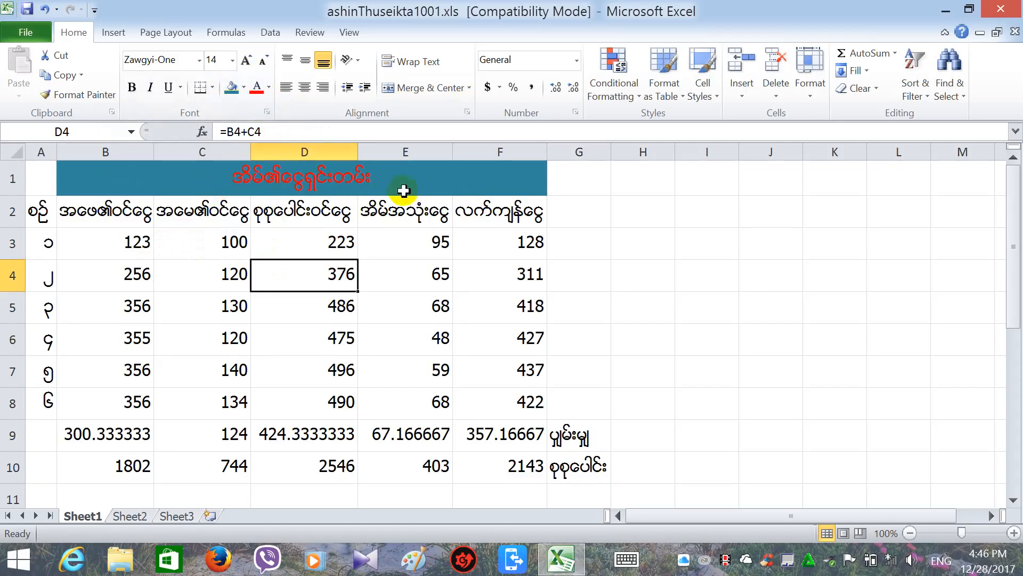
click(399, 278)
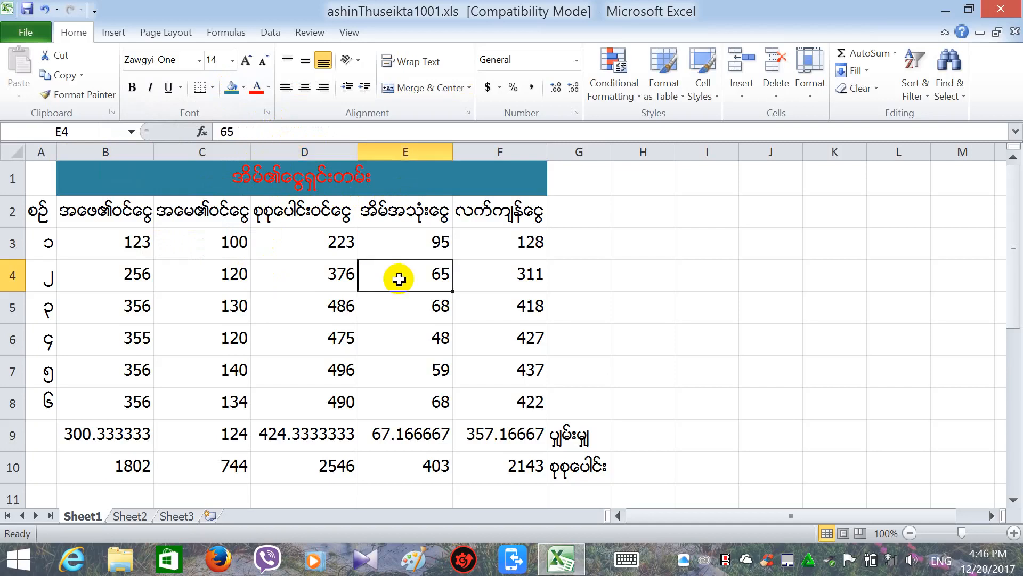
click(215, 214)
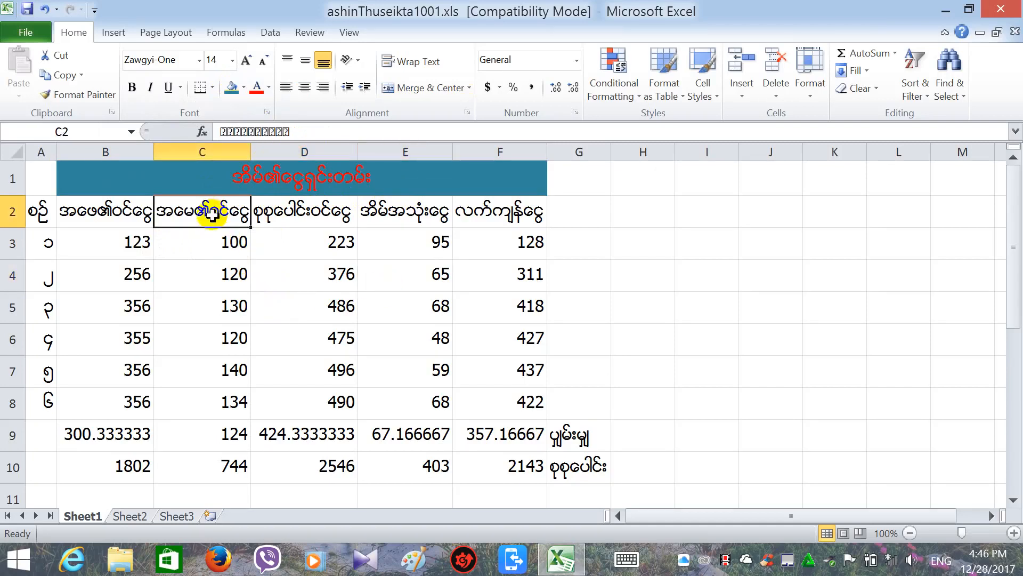
Make the value 140 in C7 red, then minimise the Excel window to the desktop.
click(233, 371)
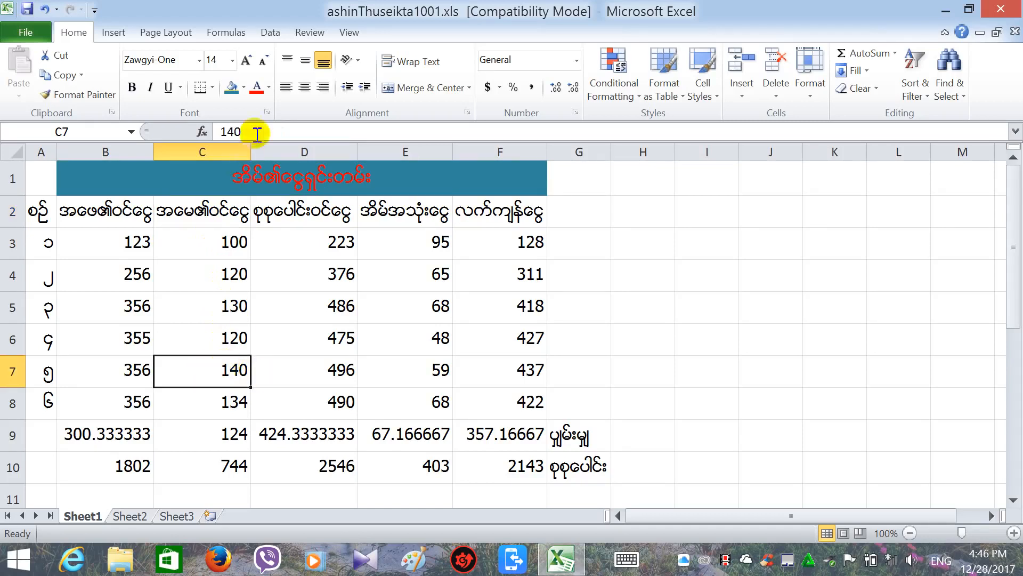
click(269, 89)
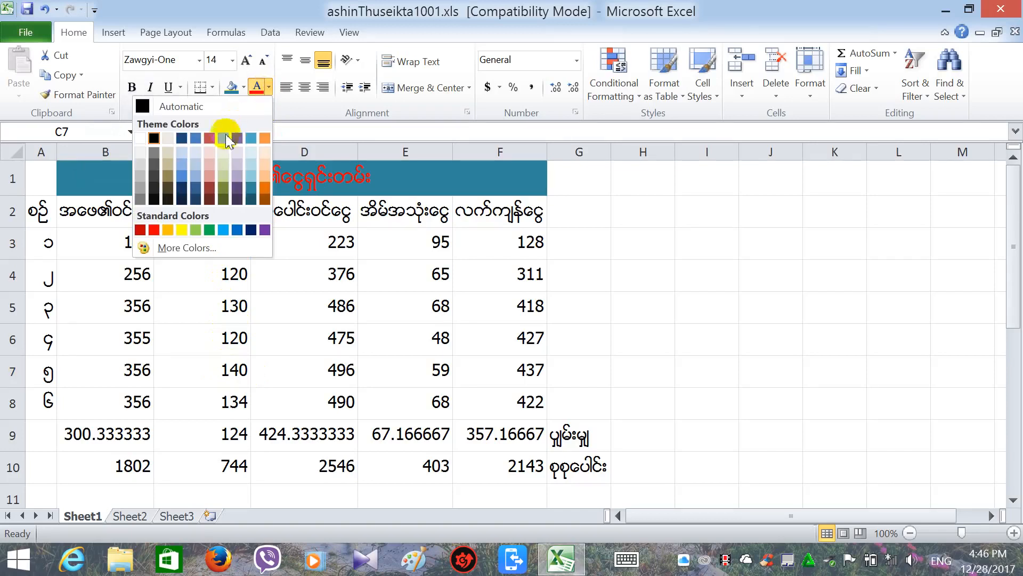
click(209, 140)
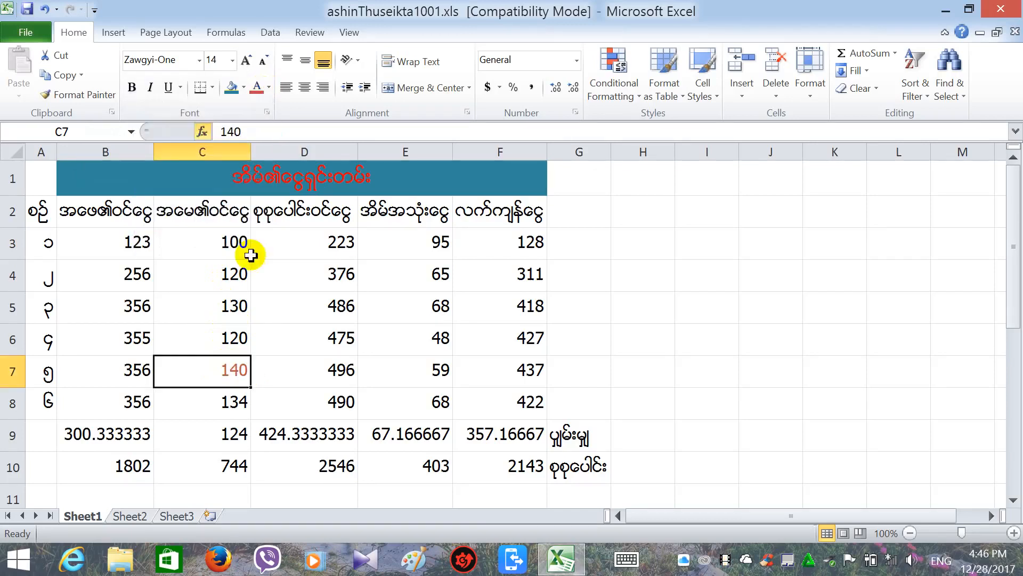
click(281, 363)
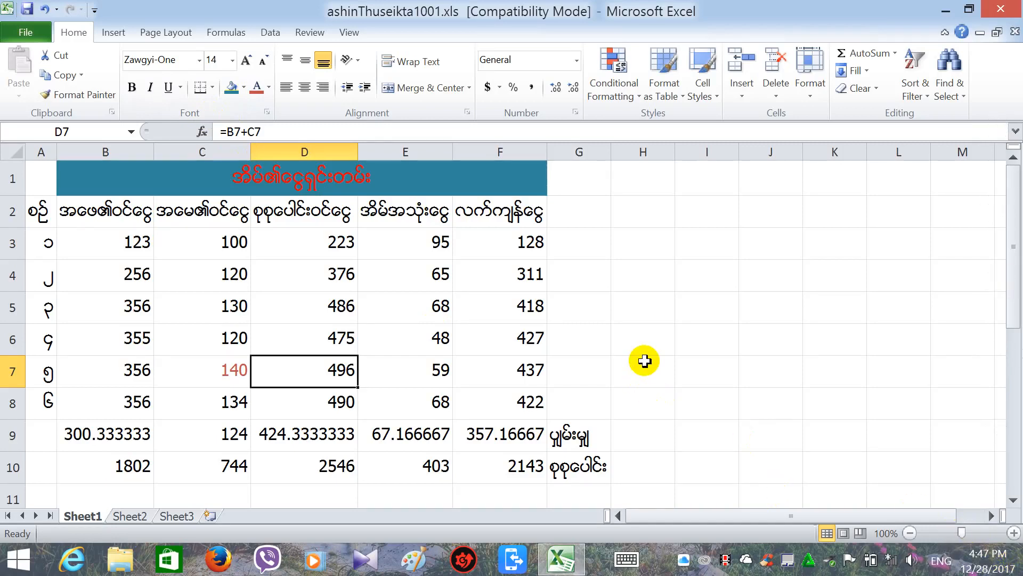
click(946, 9)
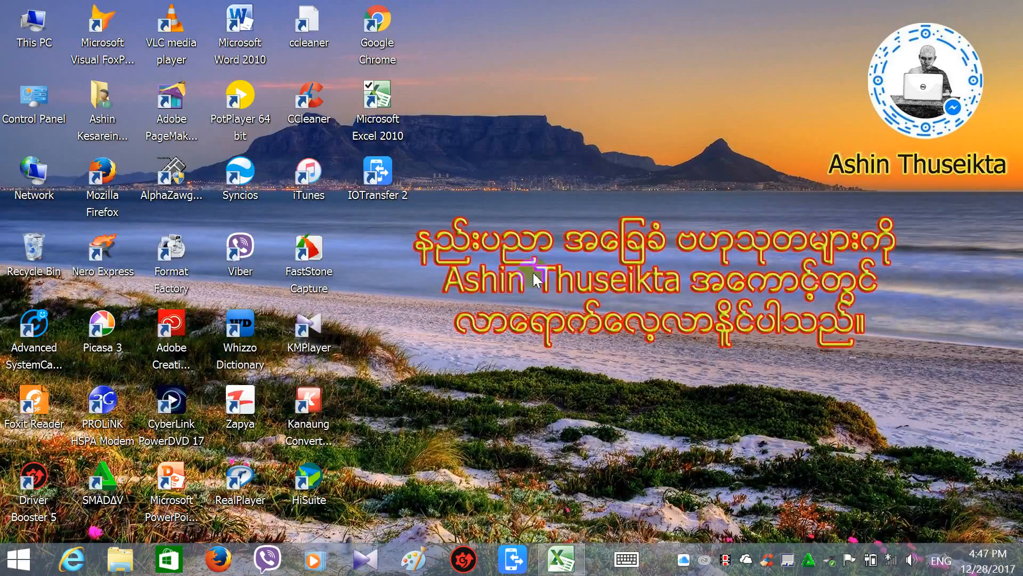